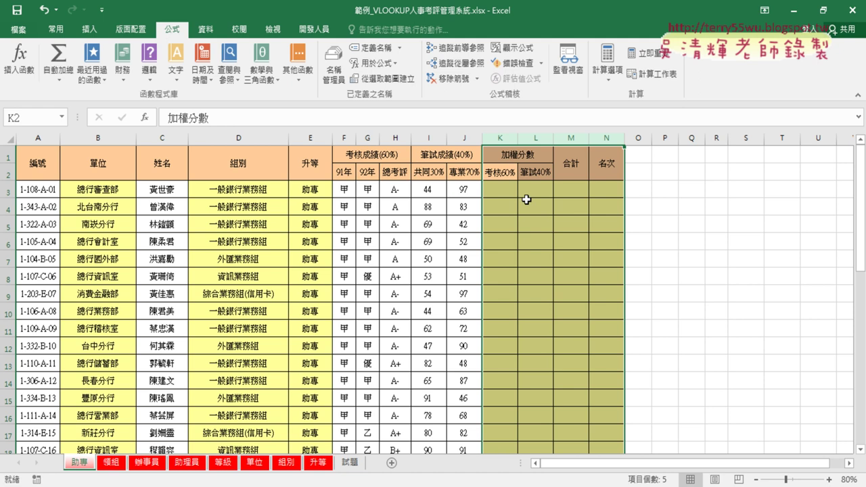
# Check the F3 and H3 grades, then begin inserting a function into K3.
pyautogui.click(505, 189)
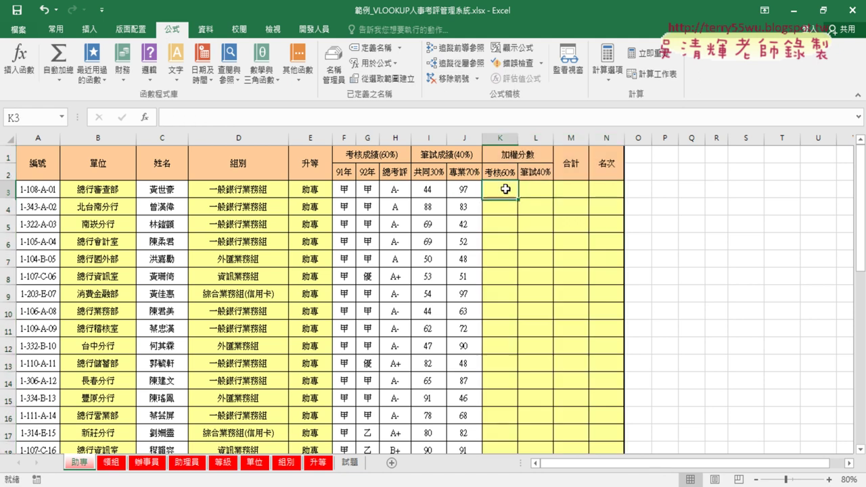
pyautogui.click(342, 190)
pyautogui.click(407, 189)
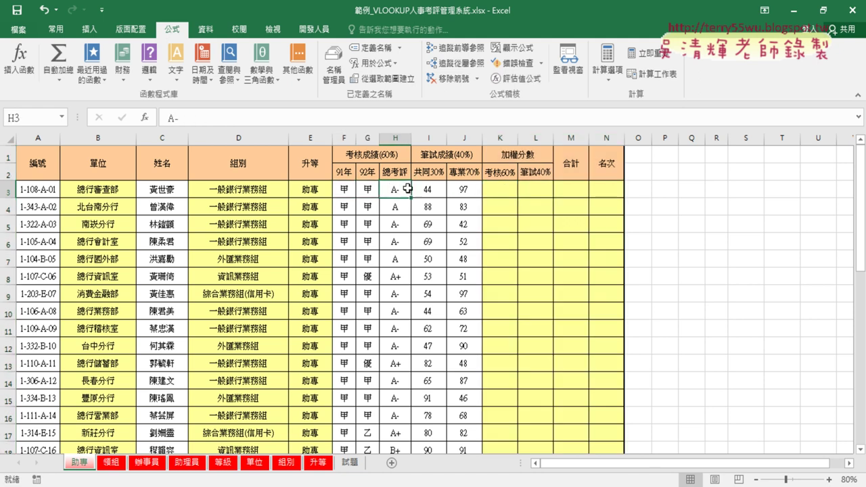
pyautogui.click(511, 195)
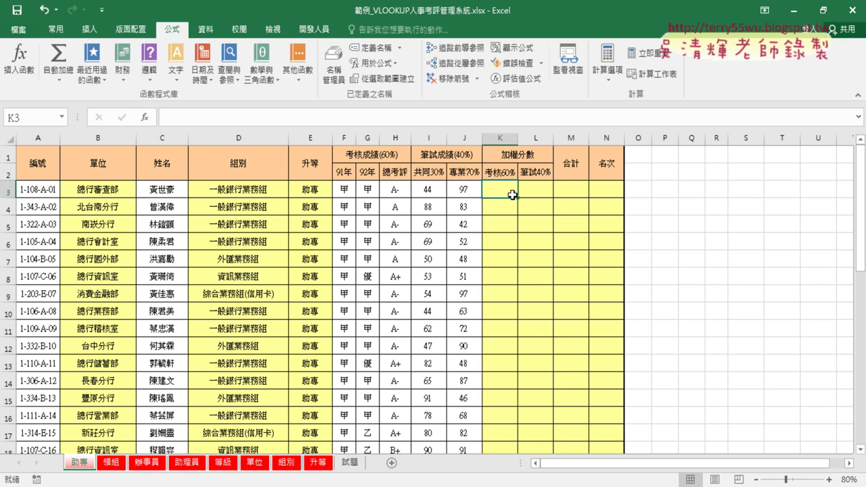
pyautogui.click(343, 190)
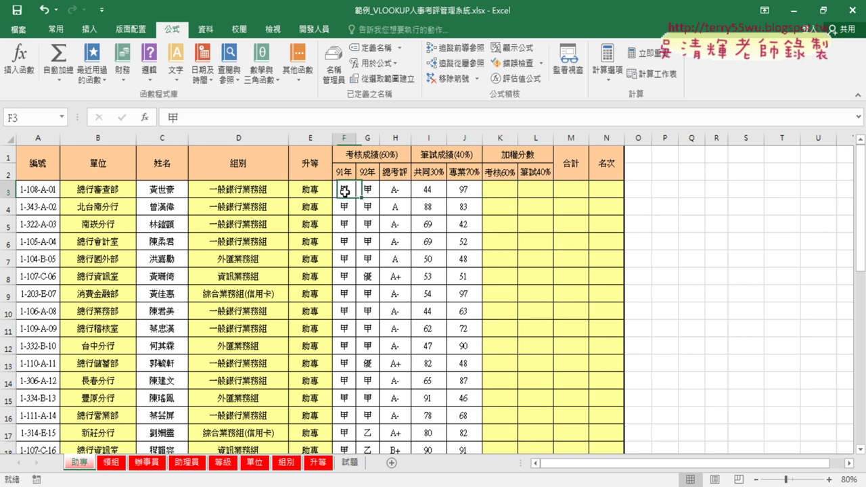
pyautogui.click(499, 189)
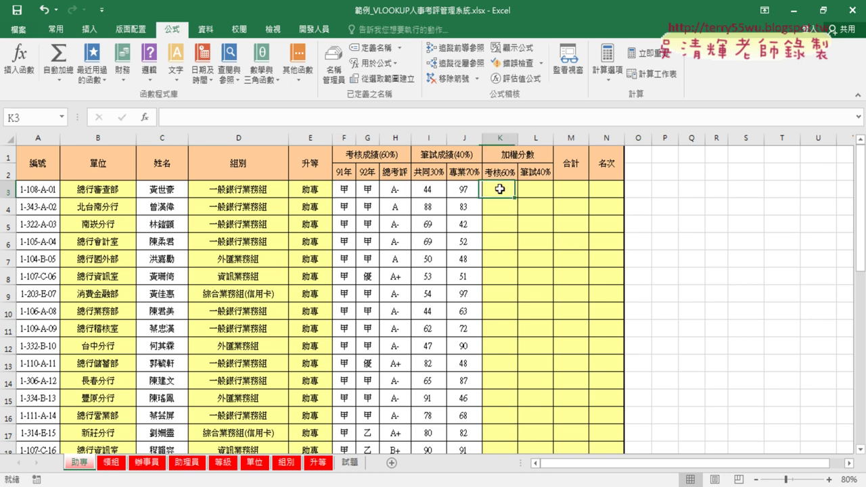
pyautogui.click(144, 118)
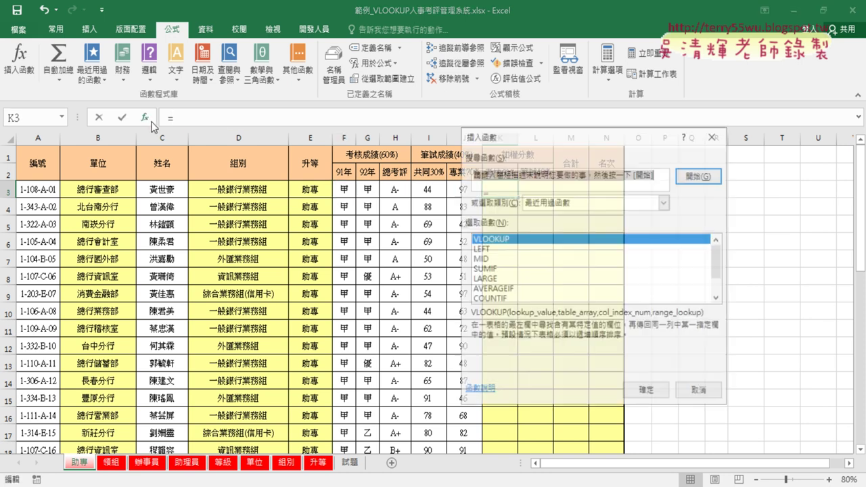
# Choose VLOOKUP with F3 as lookup value, inserting then removing the 考評等級 table name.
pyautogui.doubleClick(527, 248)
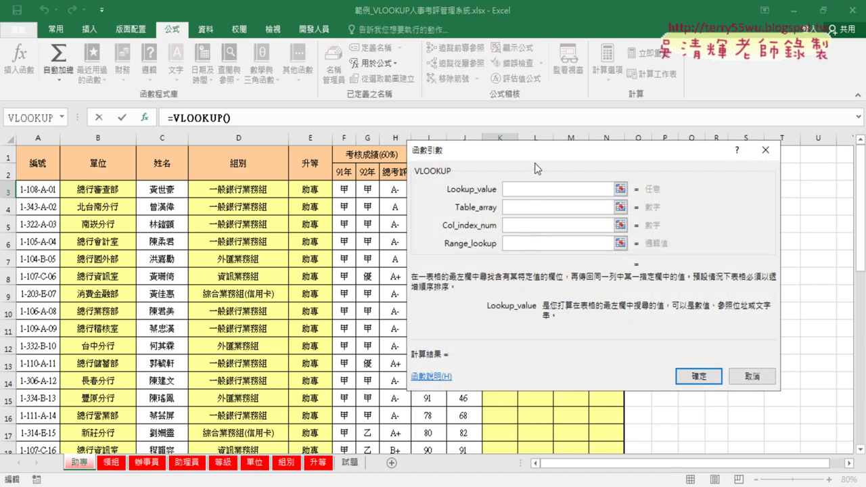
pyautogui.click(342, 190)
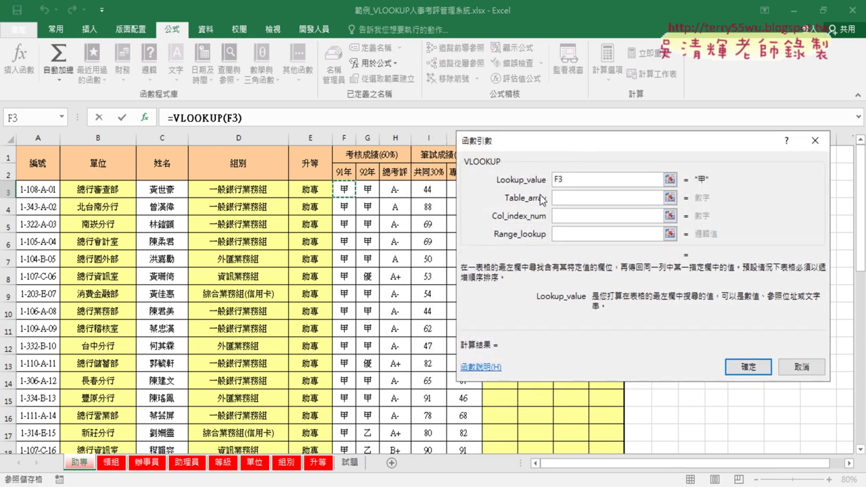
pyautogui.click(571, 197)
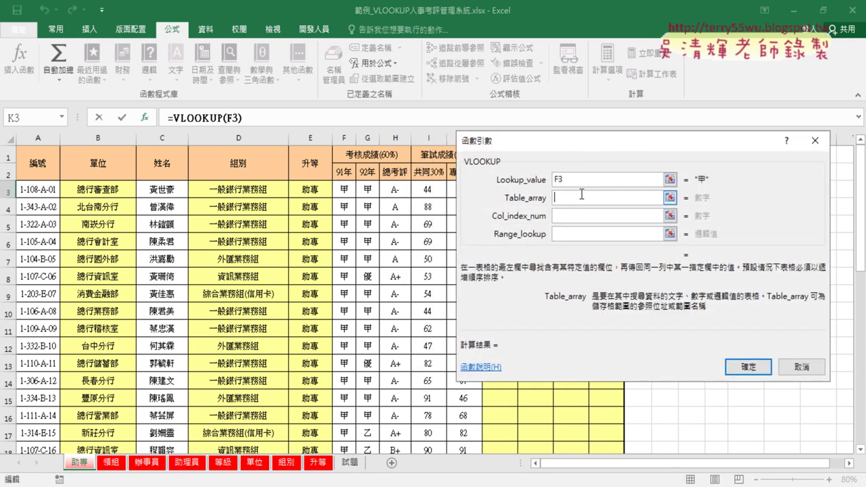
pyautogui.press('F3')
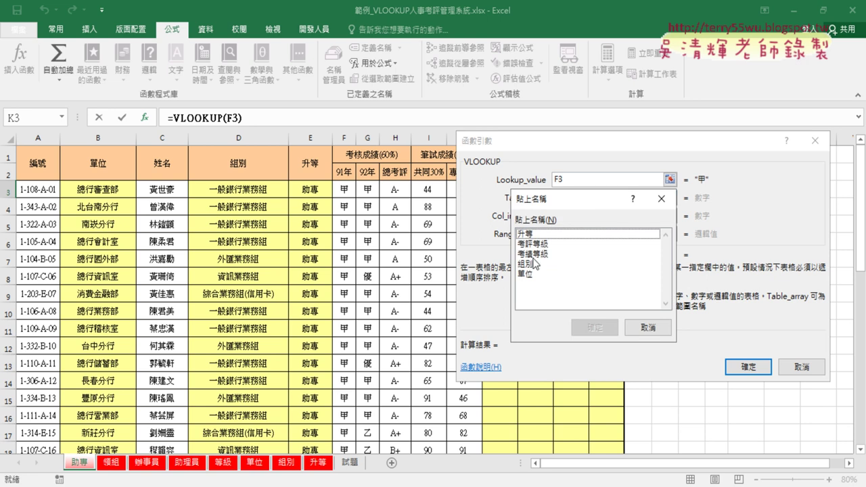
pyautogui.click(545, 254)
pyautogui.click(546, 244)
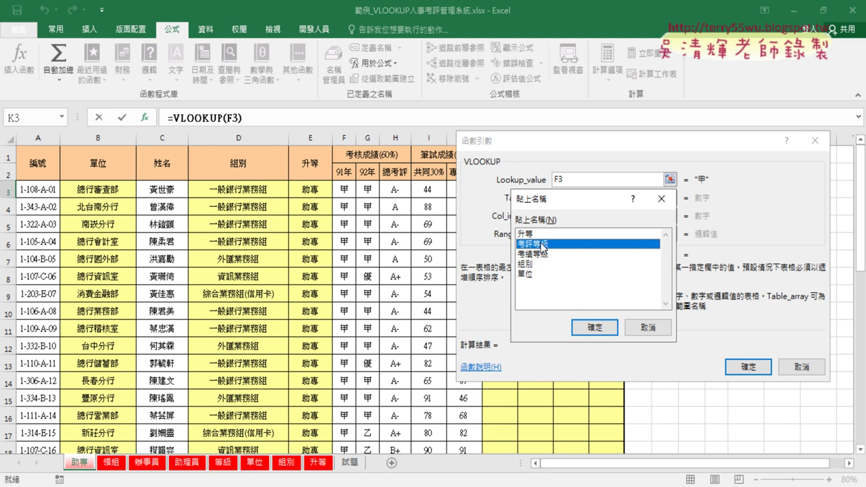
pyautogui.click(595, 328)
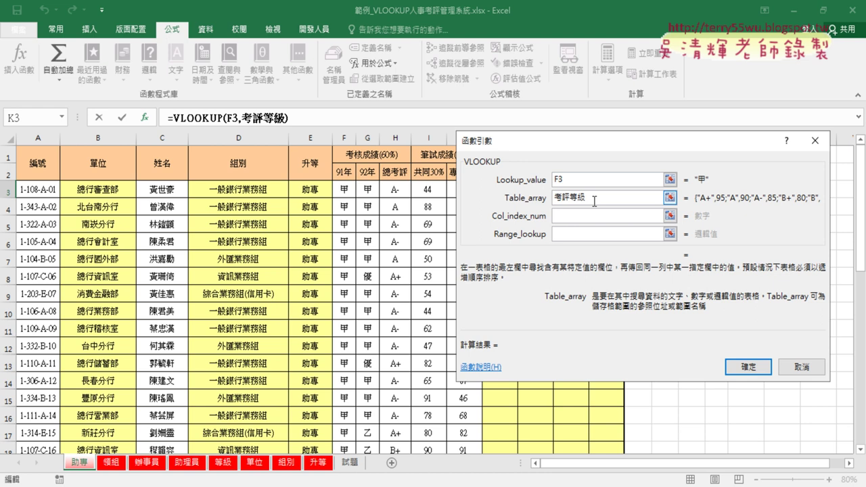
pyautogui.moveTo(595, 198); pyautogui.dragTo(508, 177)
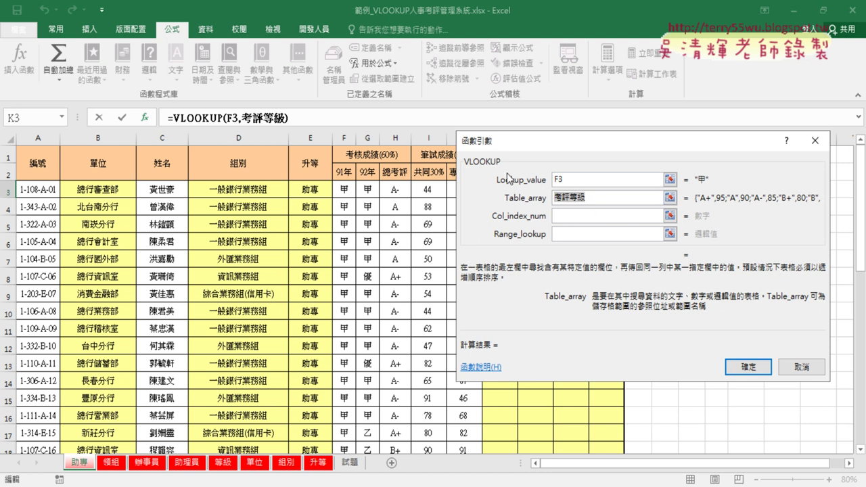
pyautogui.press('Delete')
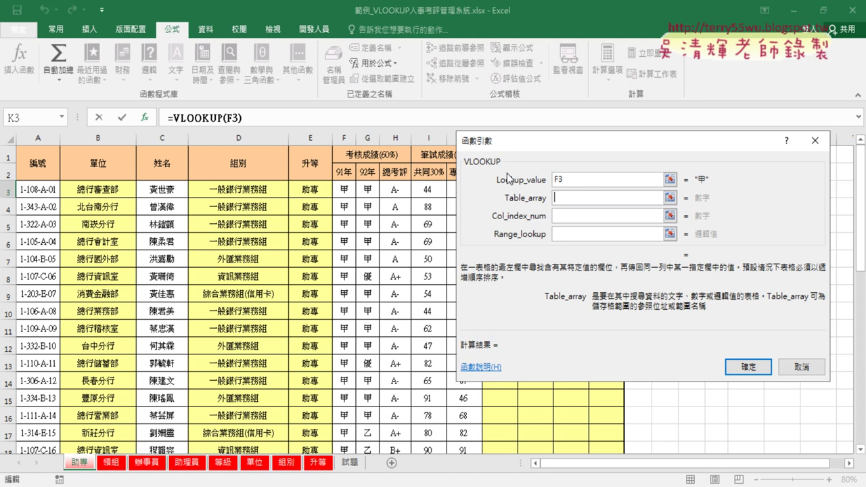
# Set VLOOKUP's table to 考績等級, column index 2 and range lookup 0.
pyautogui.click(571, 217)
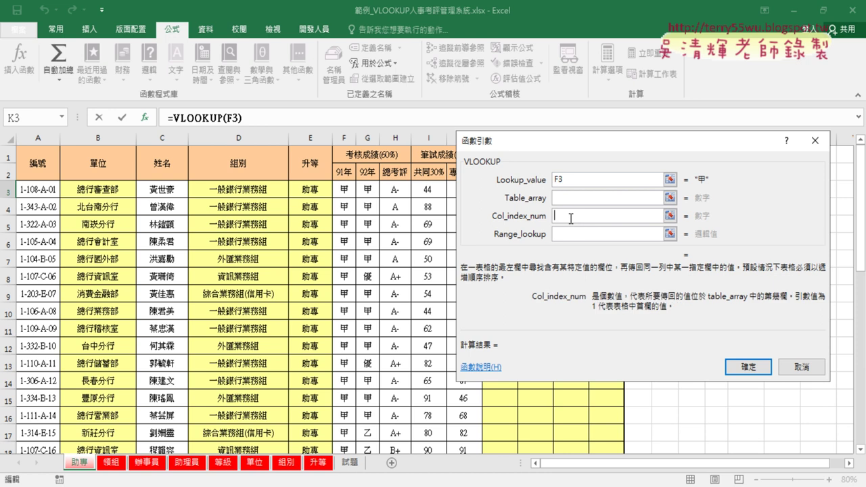
pyautogui.click(572, 200)
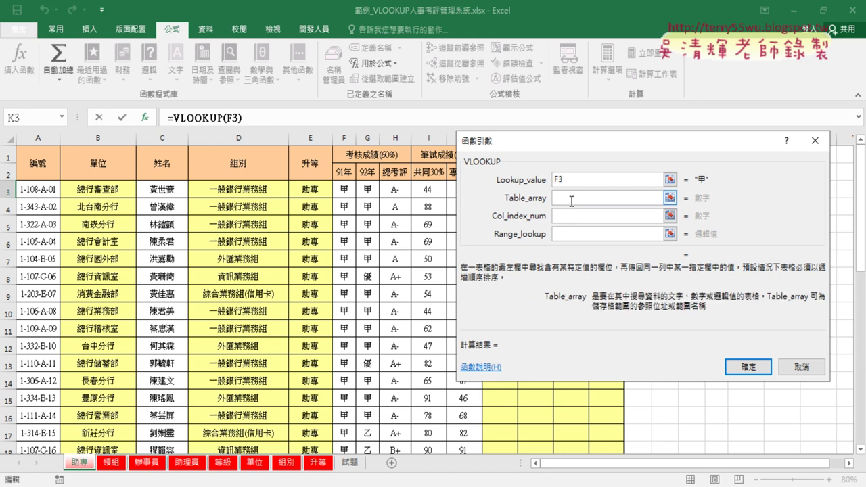
pyautogui.press('F3')
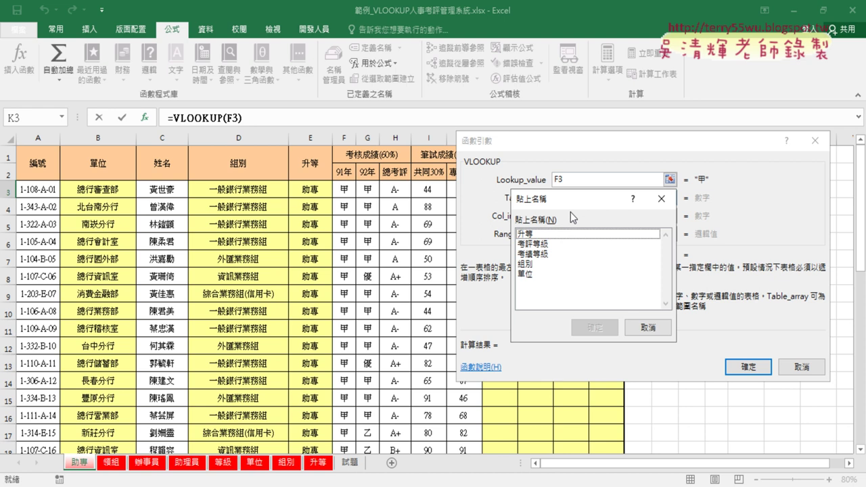
pyautogui.click(545, 254)
pyautogui.click(585, 330)
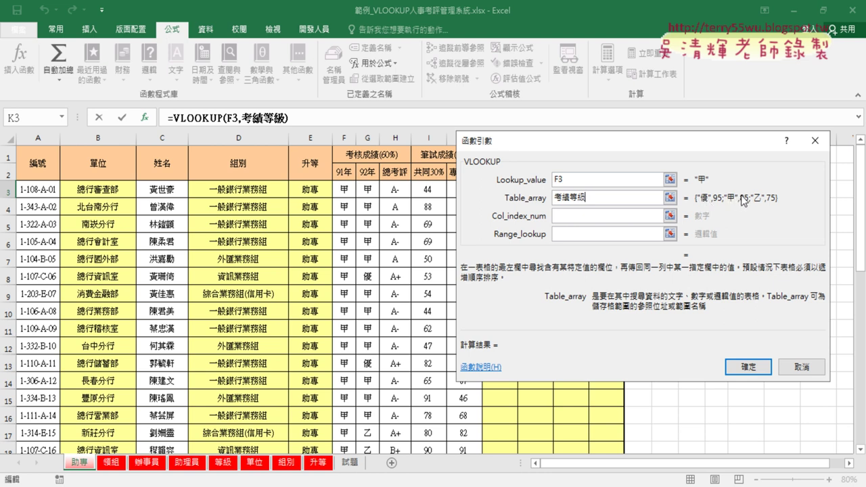
pyautogui.click(602, 213)
pyautogui.write('2')
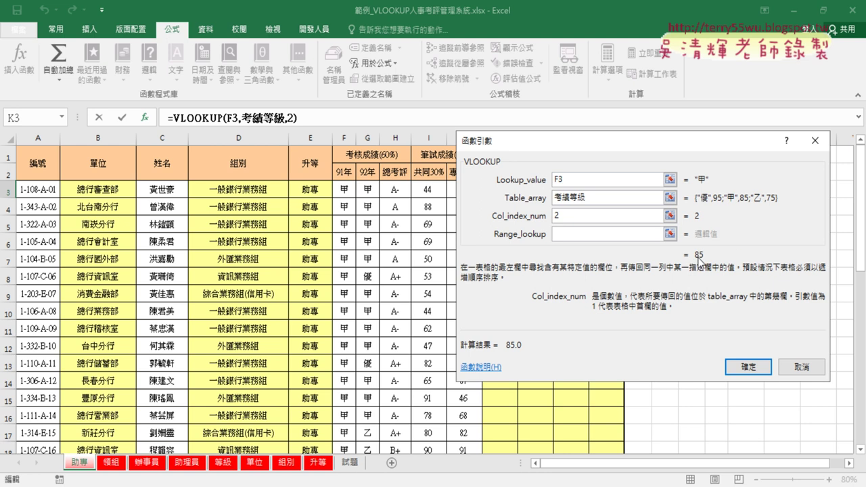
pyautogui.click(563, 236)
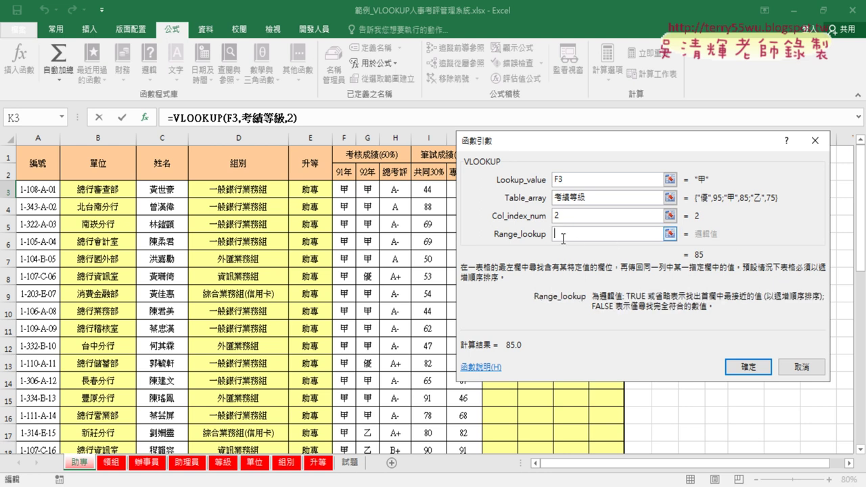
pyautogui.write('0')
# Commit the formula, then cut VLOOKUP(F3,考績等級,2,0) out of K3's formula bar.
pyautogui.click(748, 368)
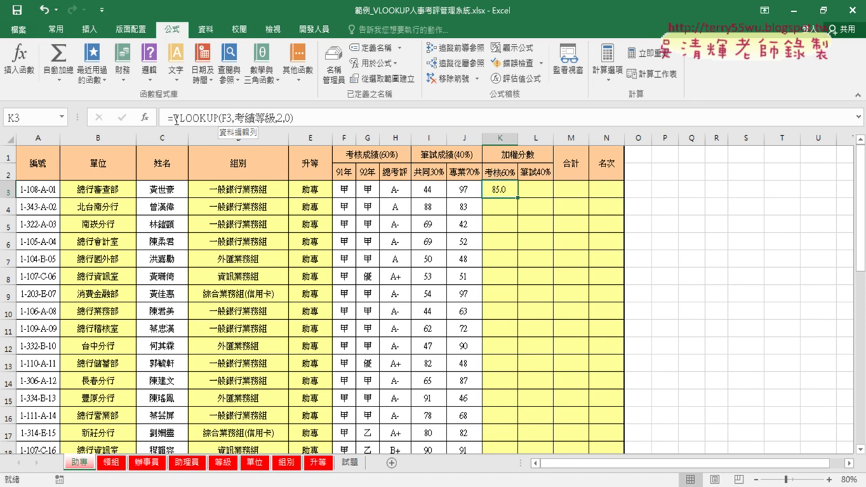
pyautogui.moveTo(173, 118); pyautogui.dragTo(219, 118)
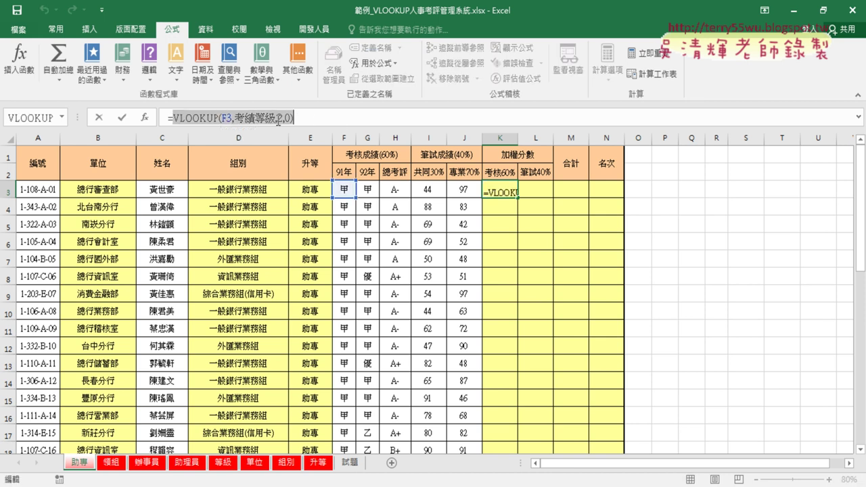
pyautogui.rightClick(280, 121)
pyautogui.click(303, 128)
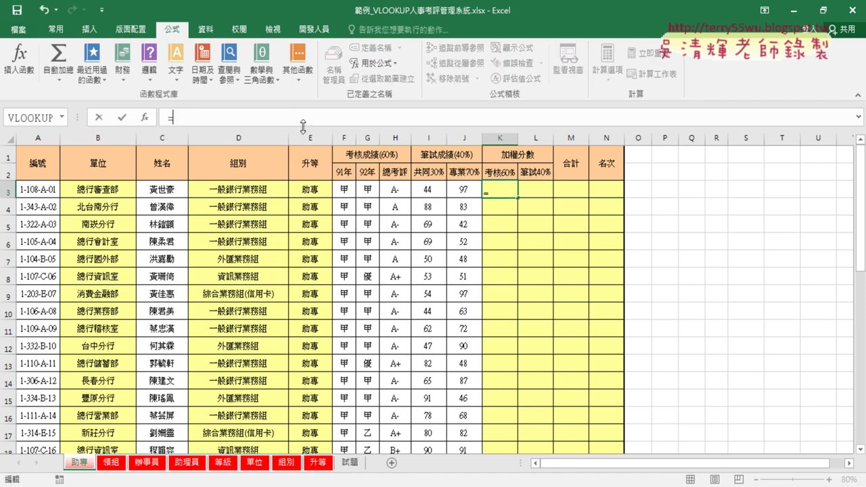
# Choose the Statistical AVERAGE function for K3.
pyautogui.click(146, 119)
pyautogui.click(612, 194)
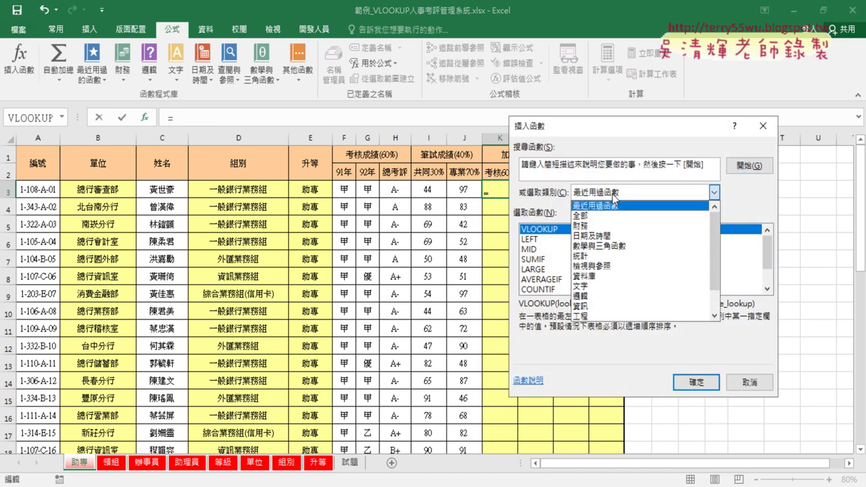
pyautogui.click(597, 254)
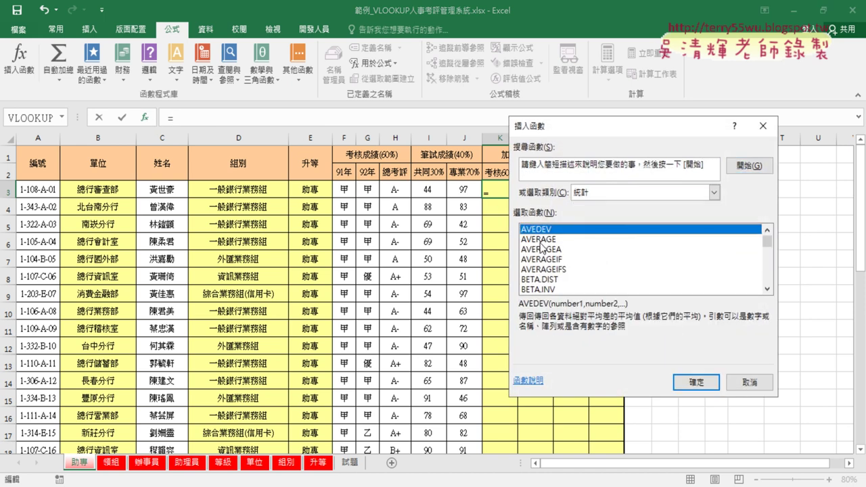
pyautogui.click(552, 241)
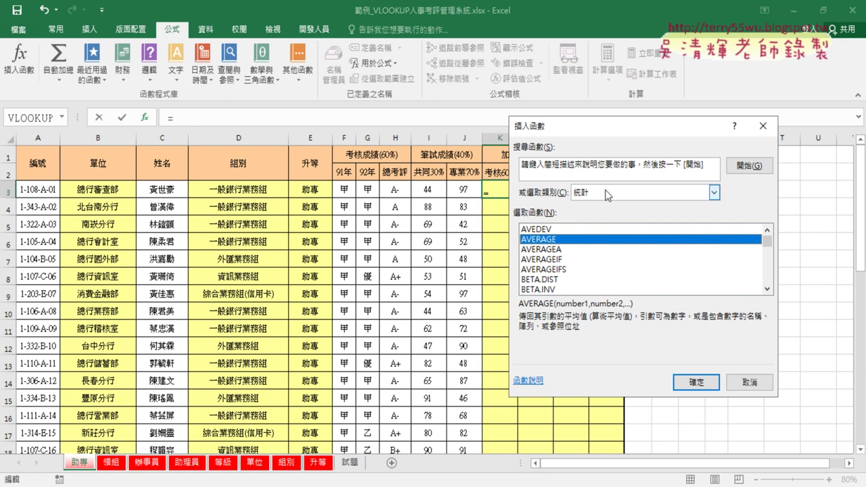
pyautogui.click(696, 383)
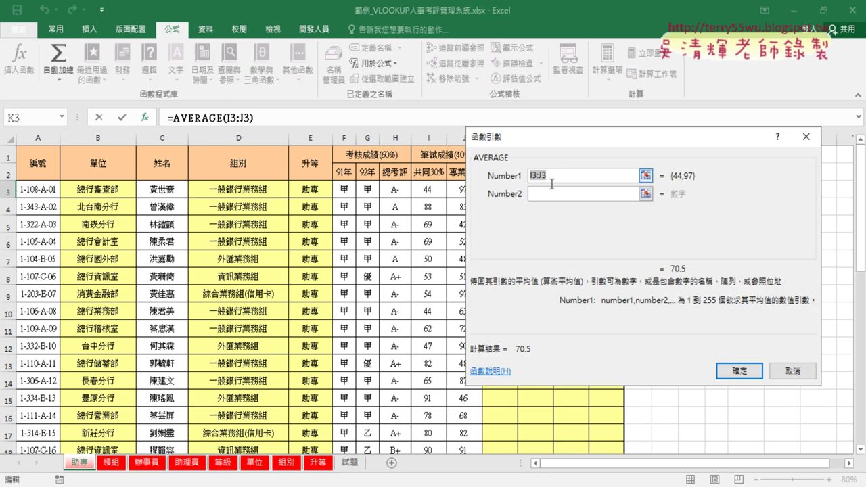
# Paste the VLOOKUP(F3,考績等級,2,0) expression into both Number1 and Number2.
pyautogui.rightClick(549, 175)
pyautogui.click(574, 210)
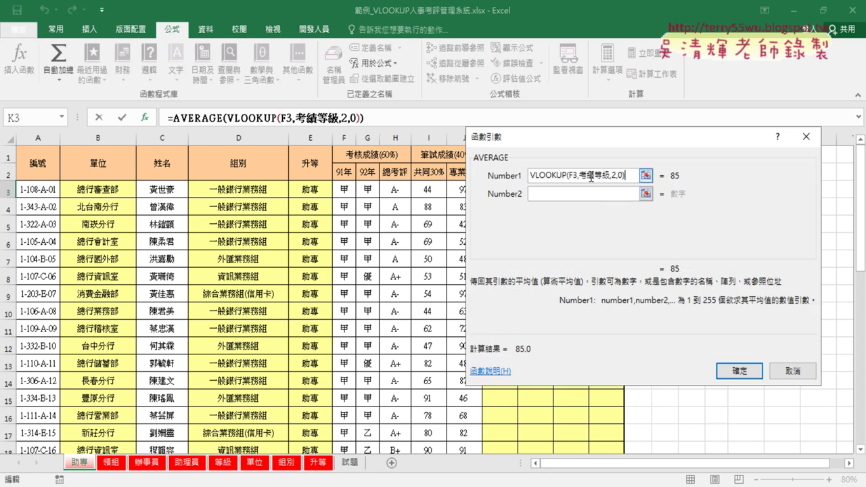
pyautogui.click(555, 194)
pyautogui.rightClick(555, 194)
pyautogui.click(580, 228)
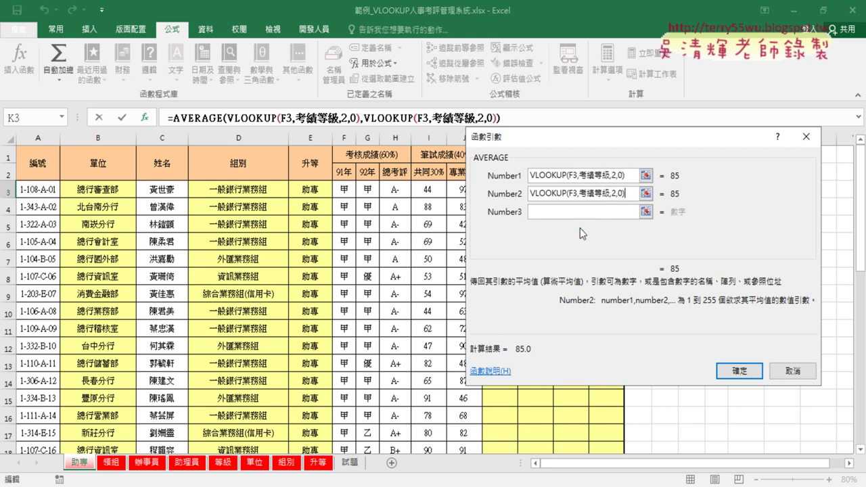
# Change the second lookup to G3 and paste a third VLOOKUP as Number3.
pyautogui.click(570, 194)
pyautogui.press('Delete')
pyautogui.write('G')
pyautogui.click(570, 211)
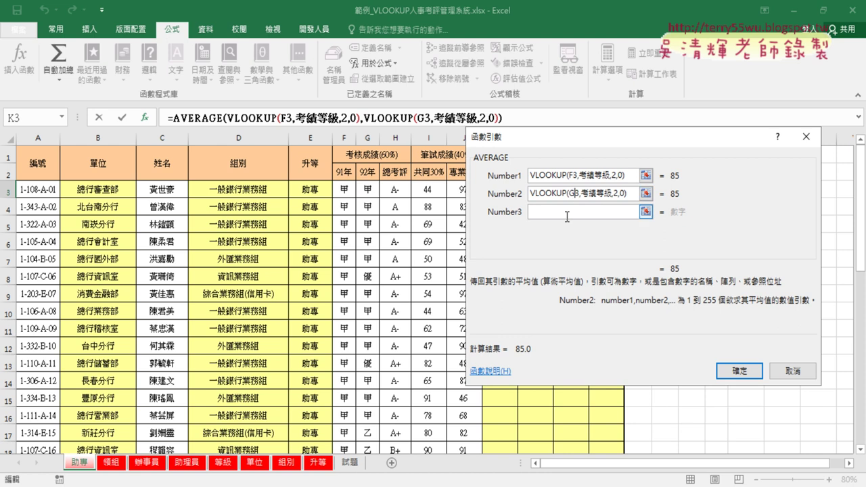
pyautogui.rightClick(565, 210)
pyautogui.click(595, 259)
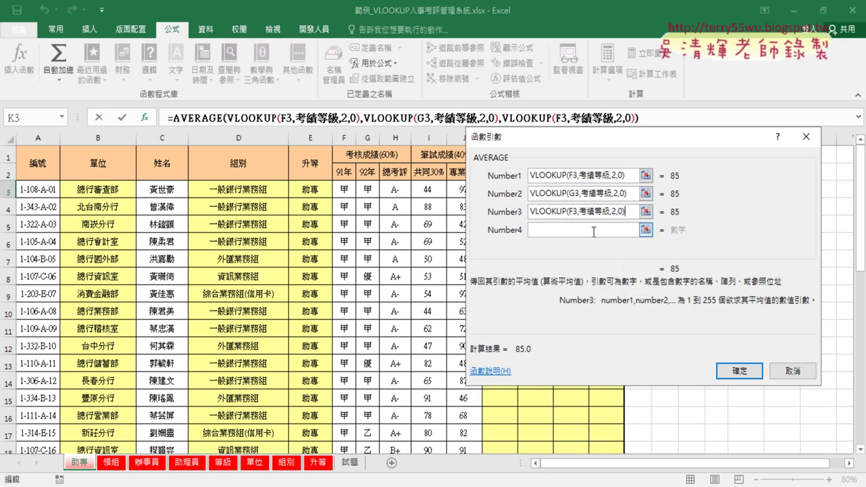
# Make the third lookup VLOOKUP(H3,考評等級,2,0) using the defined name 考評等級.
pyautogui.click(570, 211)
pyautogui.press('Delete')
pyautogui.write('H')
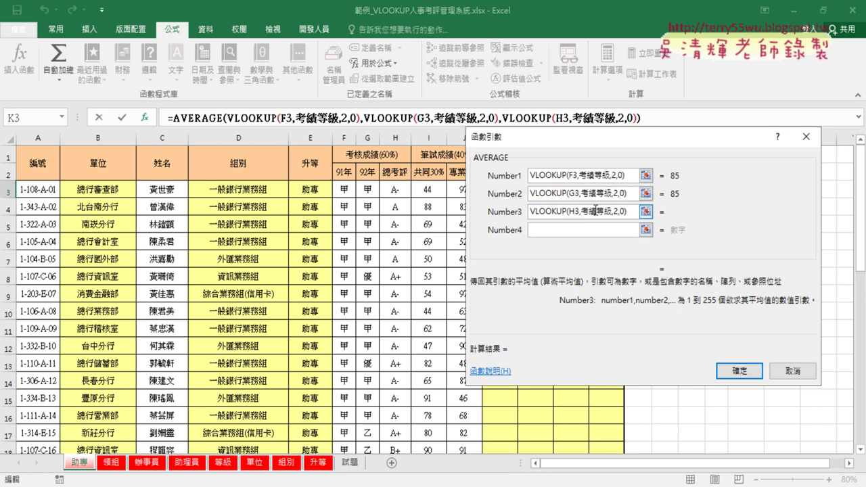
pyautogui.doubleClick(594, 211)
pyautogui.write('ㄆㄧ')
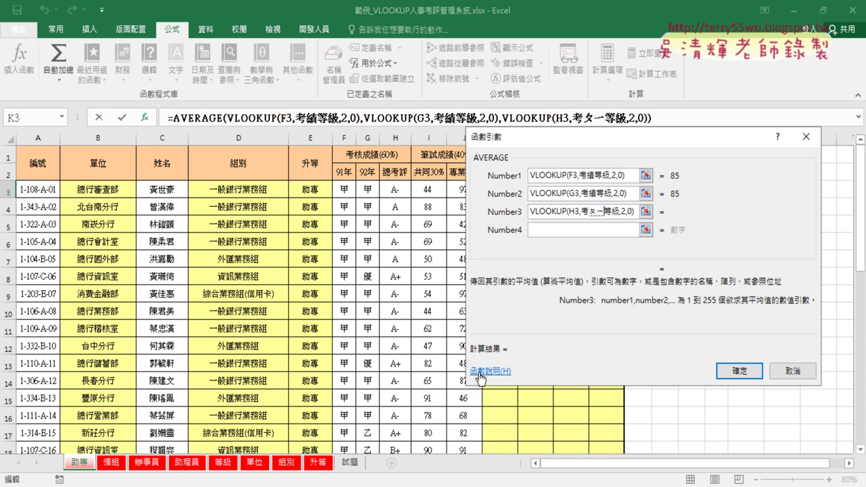
pyautogui.write('ㄥ6')
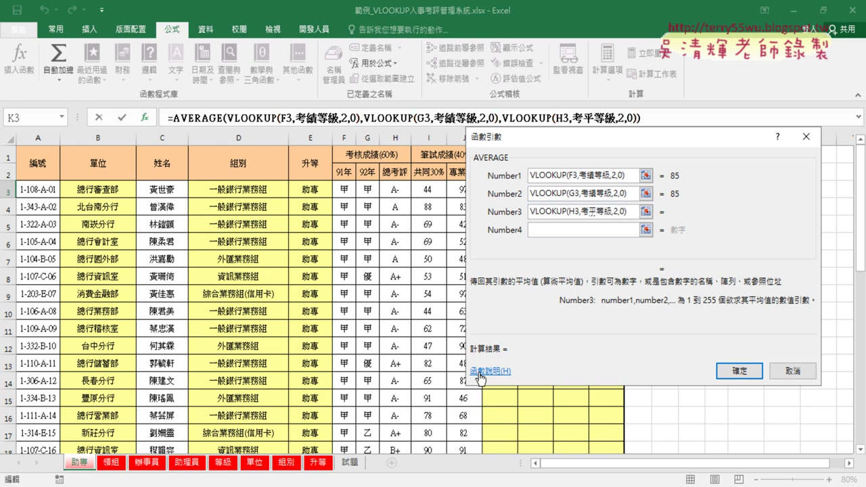
pyautogui.press('Down')
pyautogui.press('Down')
pyautogui.press('Return')
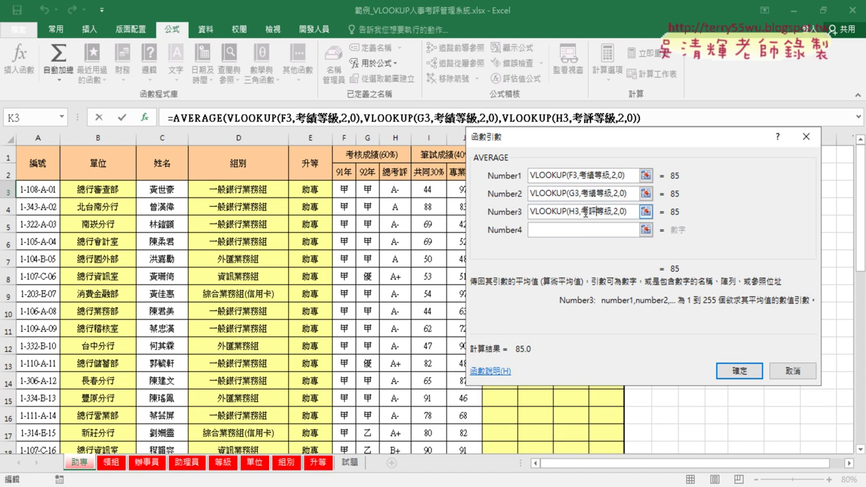
pyautogui.moveTo(582, 213); pyautogui.dragTo(610, 217)
pyautogui.press('BackSpace')
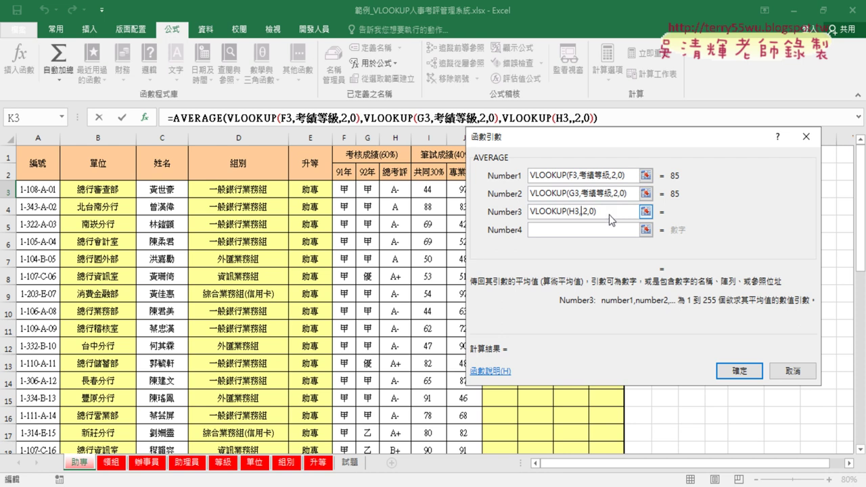
pyautogui.press('F3')
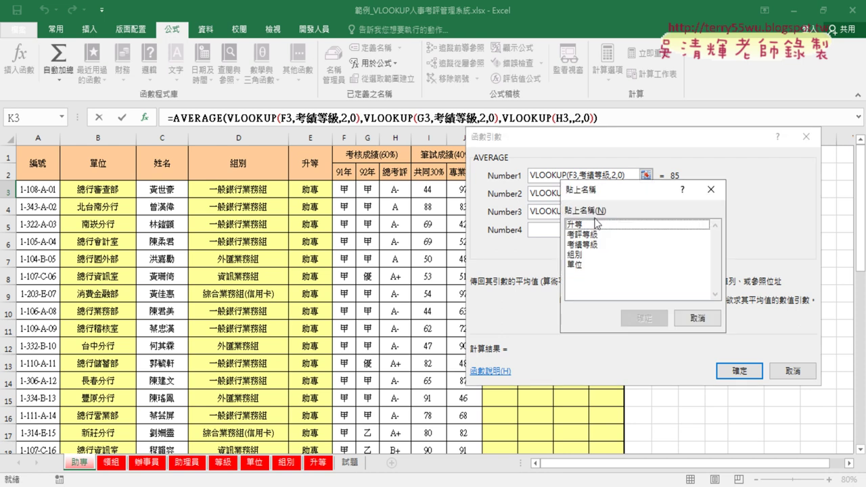
pyautogui.doubleClick(587, 234)
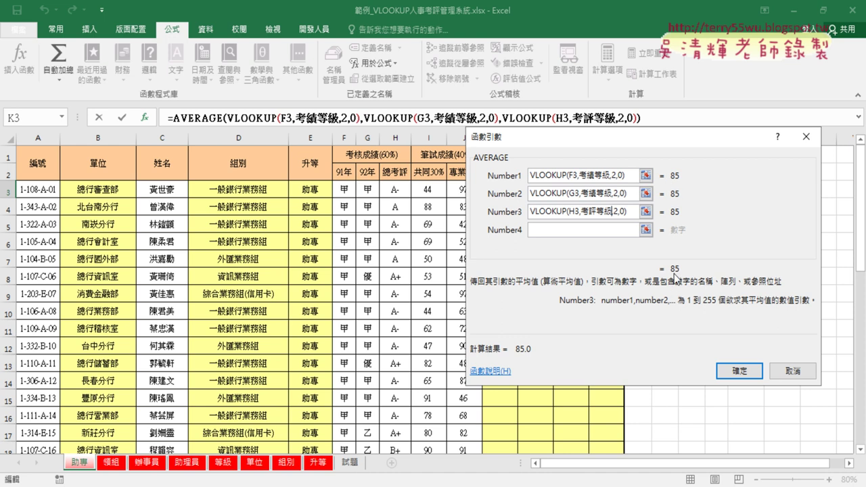
# Confirm the AVERAGE formula and fill it down column K.
pyautogui.click(738, 373)
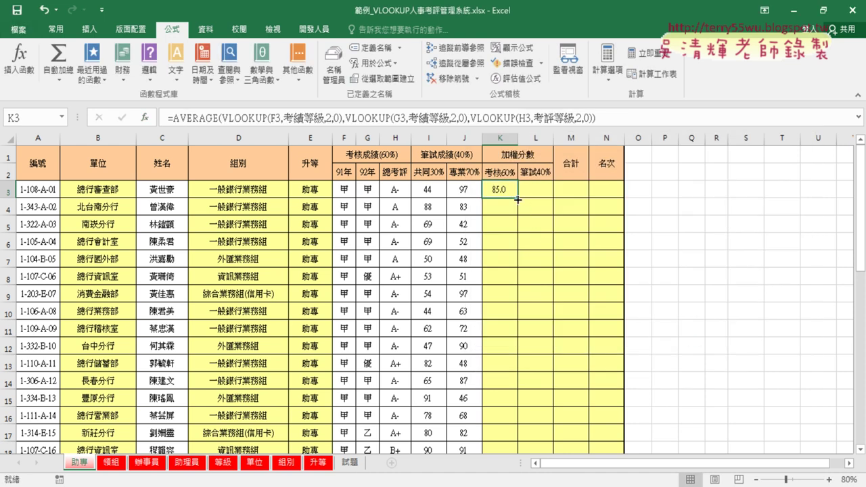
pyautogui.doubleClick(518, 199)
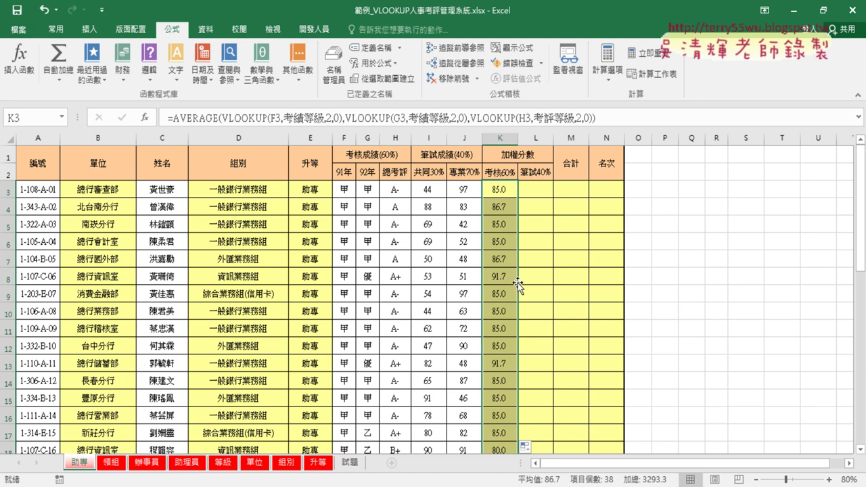
pyautogui.click(546, 190)
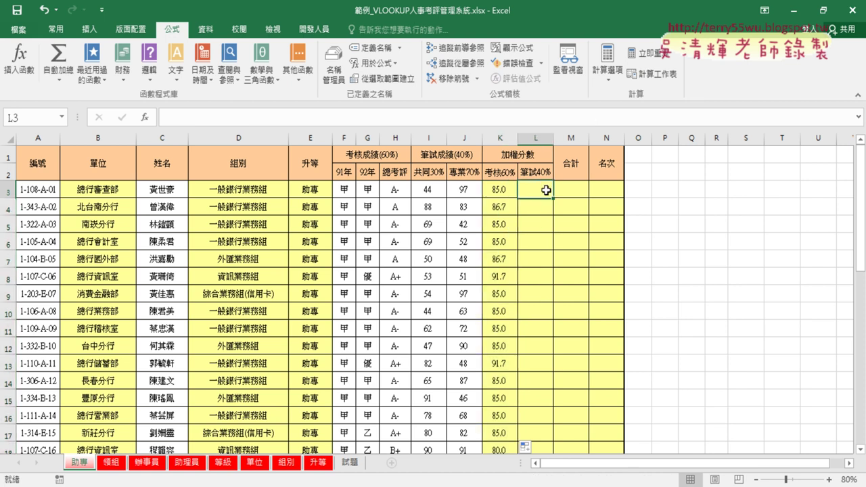
# Enter =I3*0.3+J3*0.7 in L3.
pyautogui.click(244, 121)
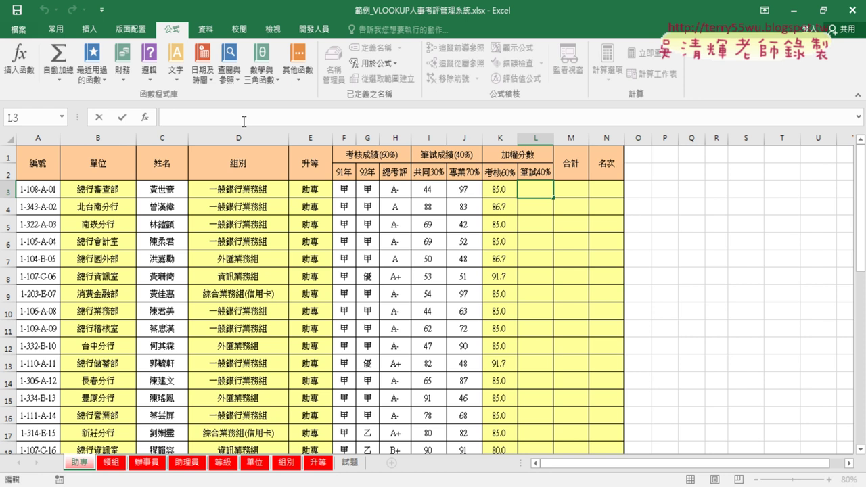
pyautogui.write('ㄦ')
pyautogui.press('BackSpace')
pyautogui.press('BackSpace')
pyautogui.write('=')
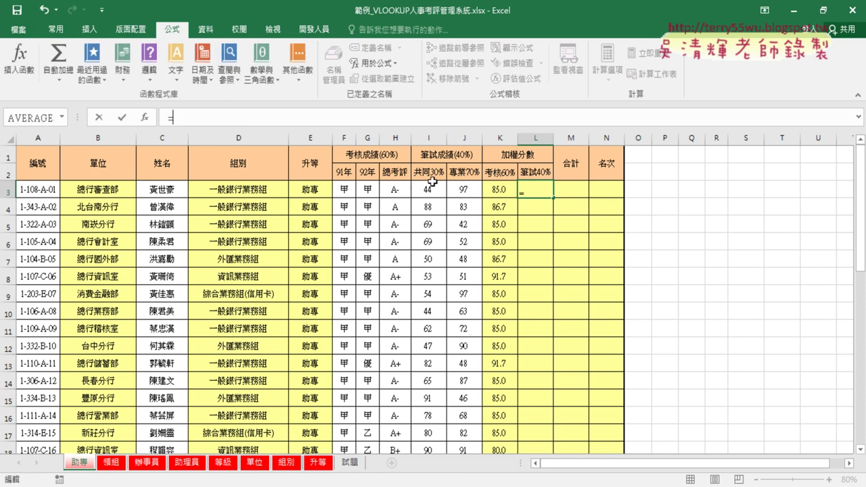
pyautogui.click(433, 186)
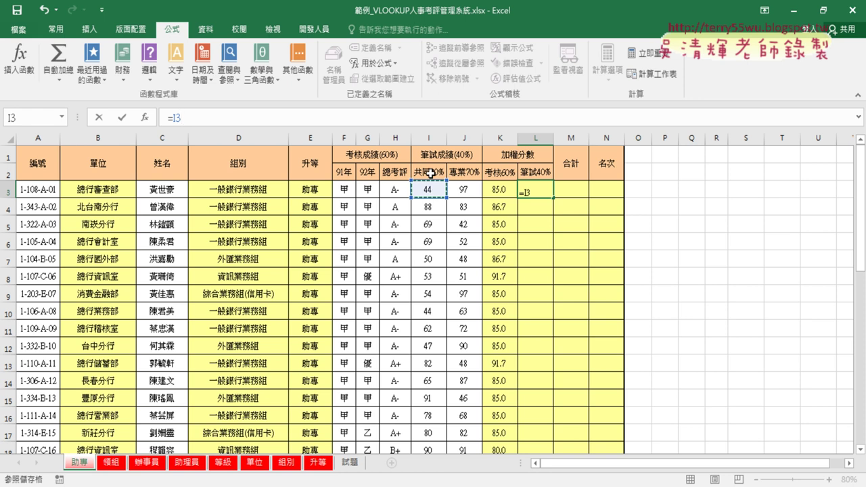
pyautogui.write('*')
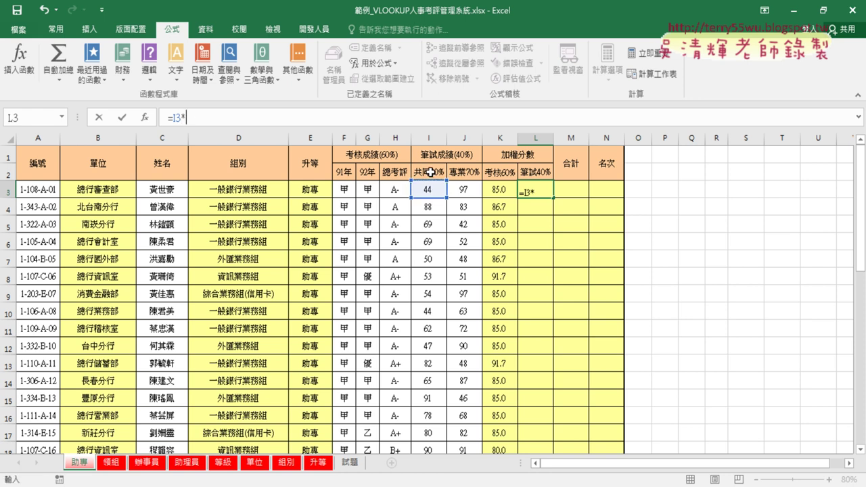
pyautogui.write('0.3+')
pyautogui.click(469, 190)
pyautogui.write('*')
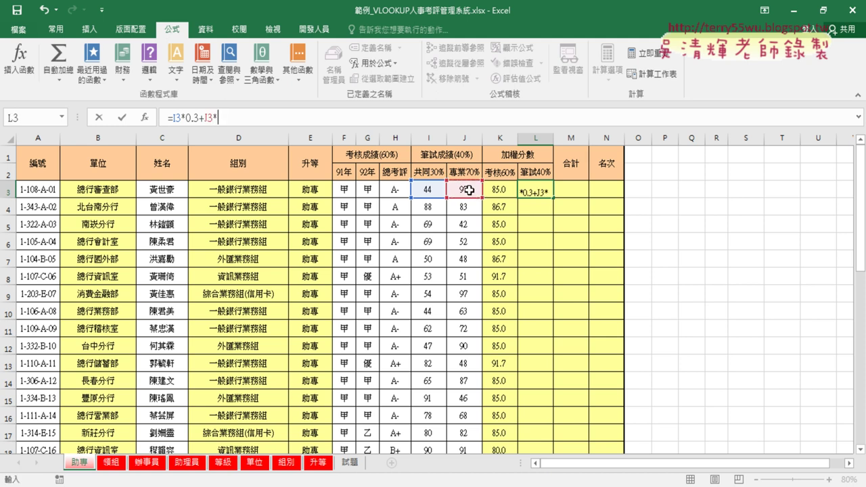
pyautogui.write('0.')
pyautogui.write('7')
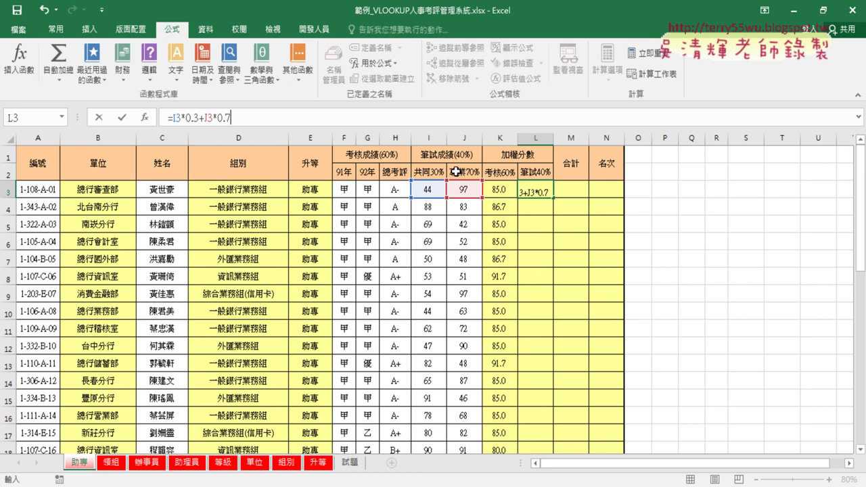
pyautogui.click(123, 118)
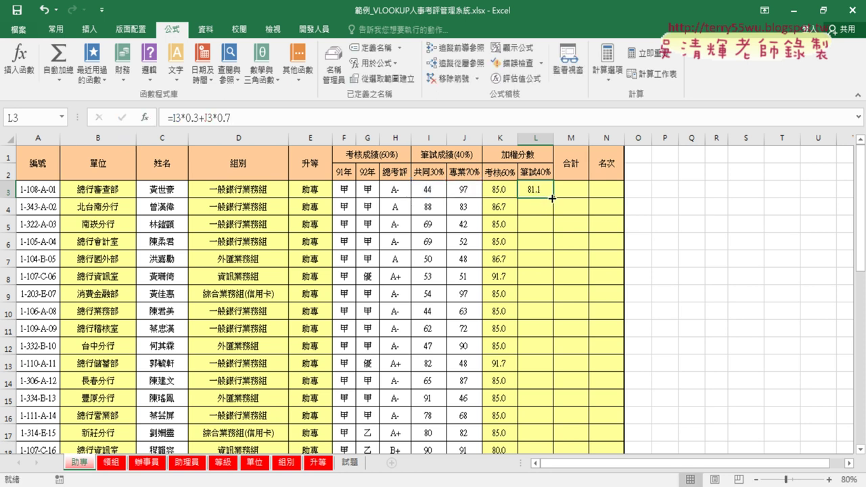
# Fill the L3 formula down column L and check the copies in L4–L6.
pyautogui.doubleClick(553, 196)
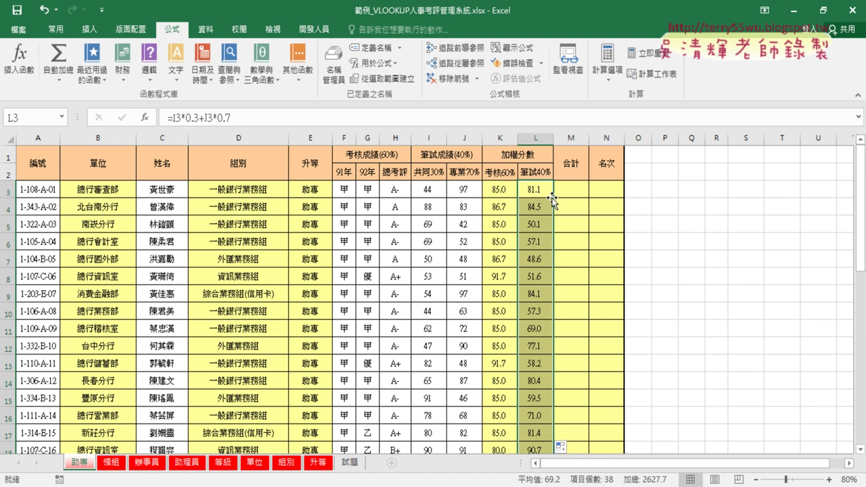
pyautogui.click(550, 214)
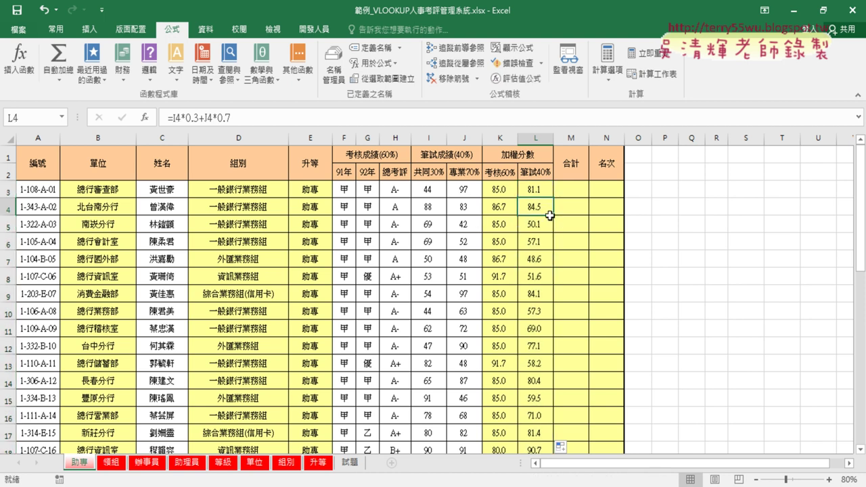
pyautogui.click(550, 229)
pyautogui.click(550, 246)
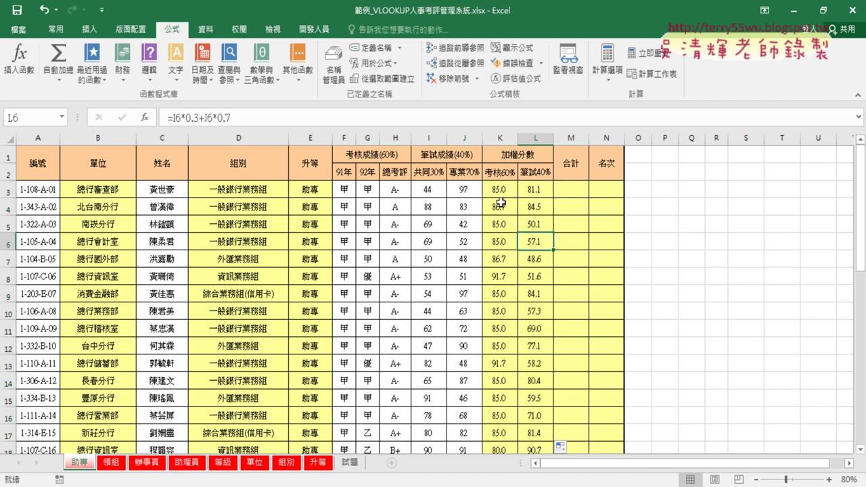
pyautogui.click(549, 190)
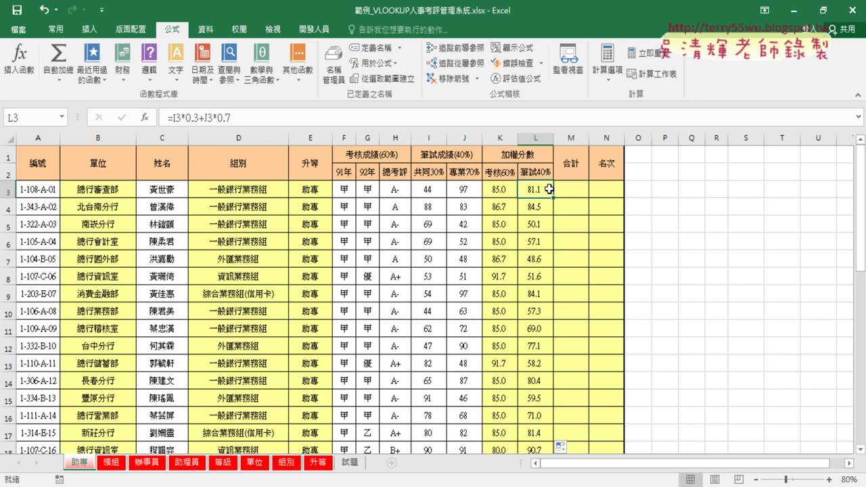
pyautogui.click(577, 192)
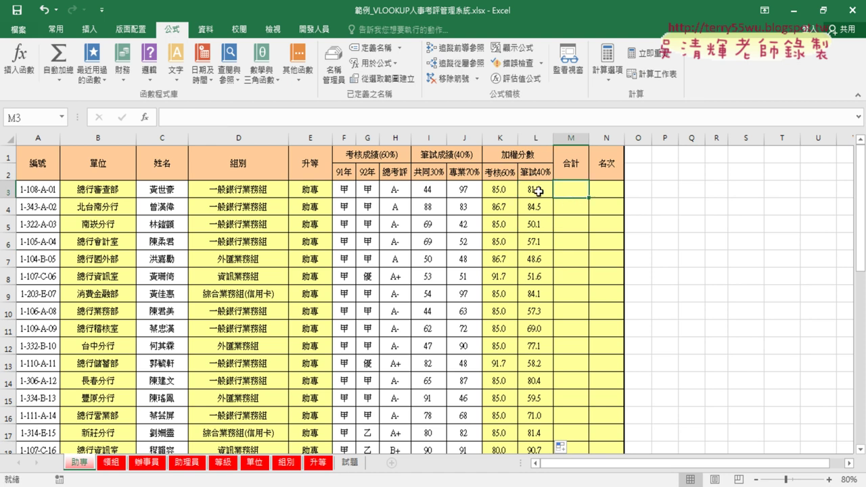
# Enter =K3*0.6+L3*0.4 in M3 and fill it down column M.
pyautogui.click(245, 112)
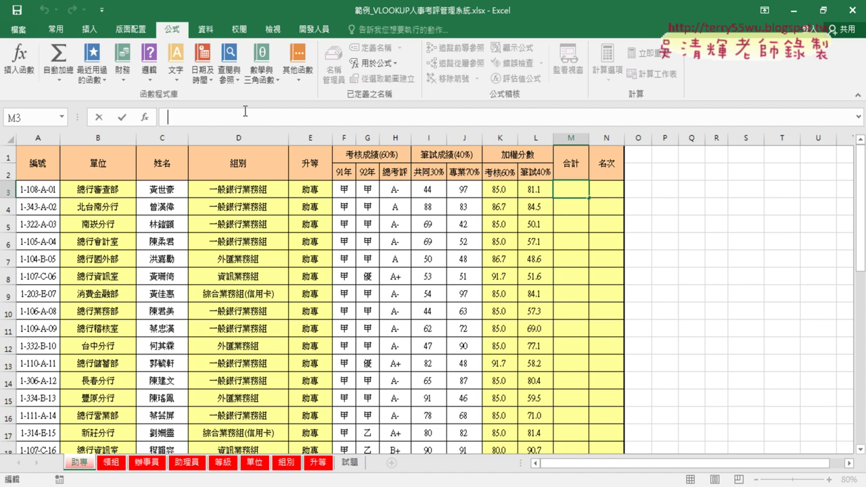
pyautogui.write('=')
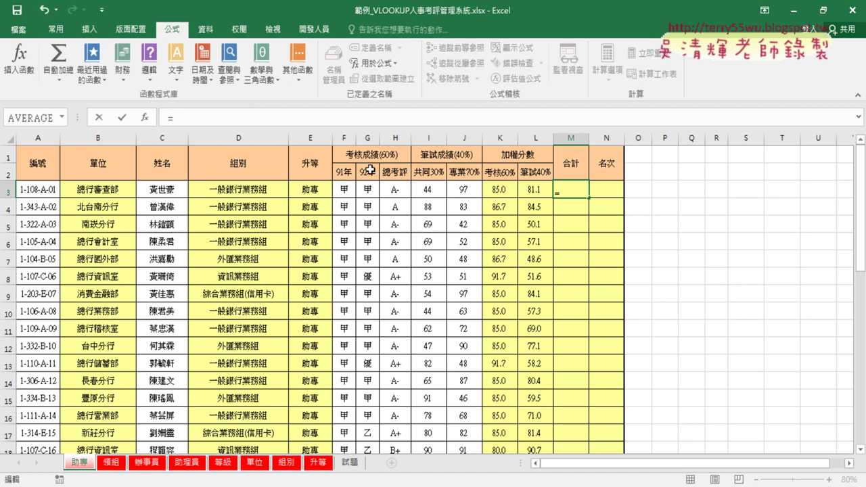
pyautogui.click(505, 190)
pyautogui.write('*')
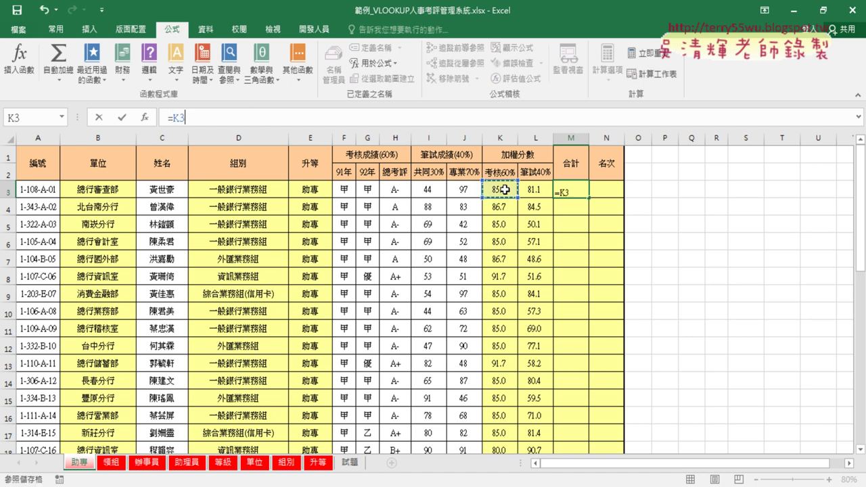
pyautogui.write('0.6')
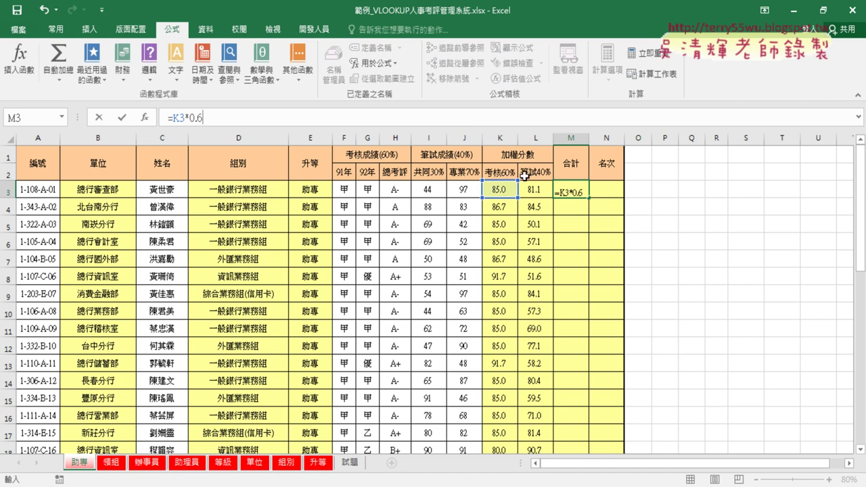
pyautogui.write('+')
pyautogui.click(540, 190)
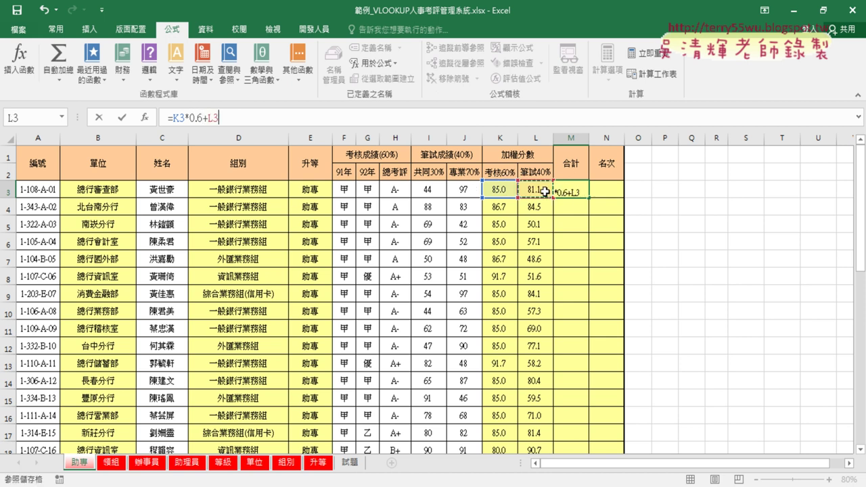
pyautogui.write('*0')
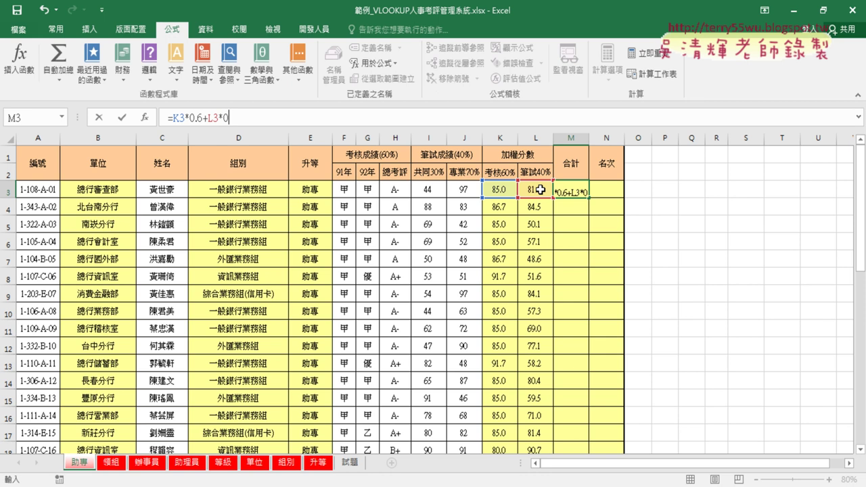
pyautogui.write('.4')
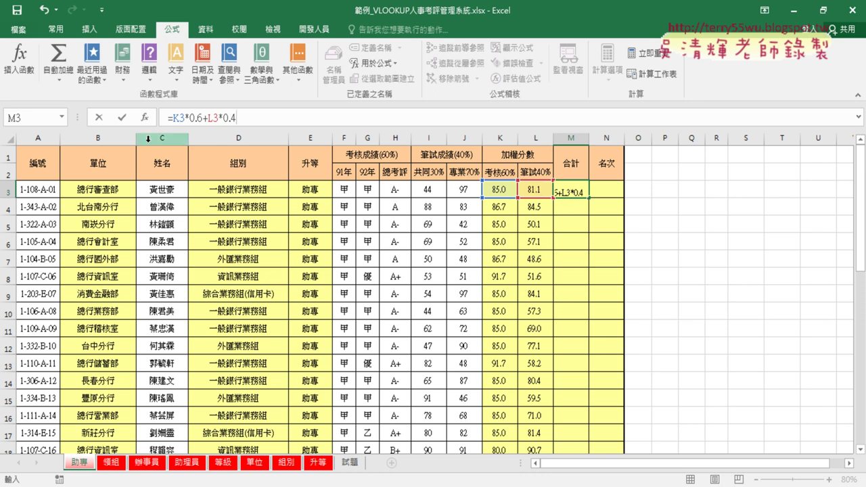
pyautogui.click(125, 119)
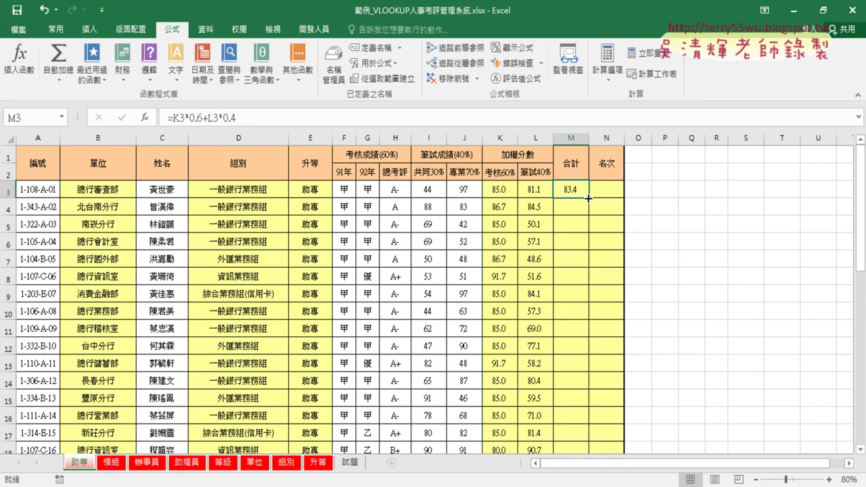
pyautogui.doubleClick(588, 197)
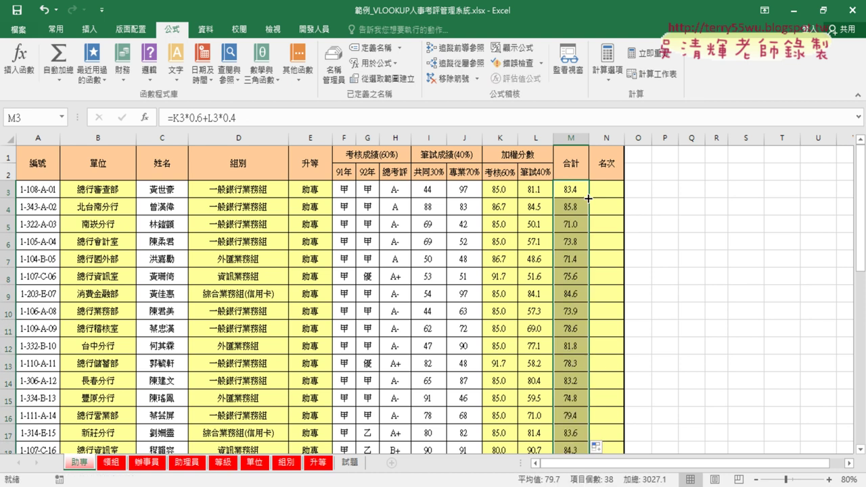
pyautogui.click(605, 190)
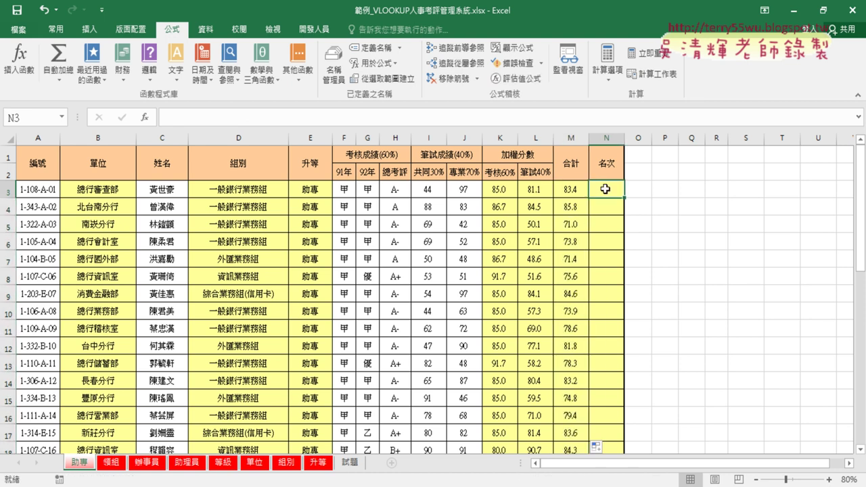
# Insert RANK.EQ in N3 with M3 as the number to rank.
pyautogui.click(145, 117)
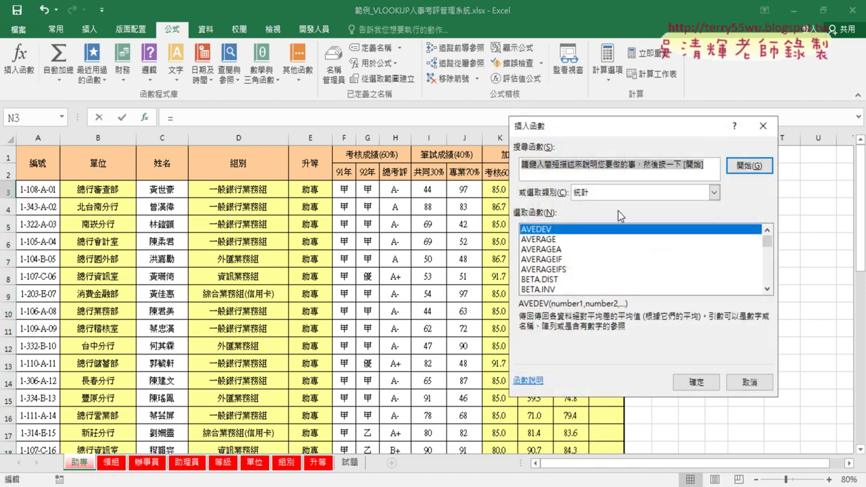
pyautogui.moveTo(767, 242); pyautogui.dragTo(766, 271)
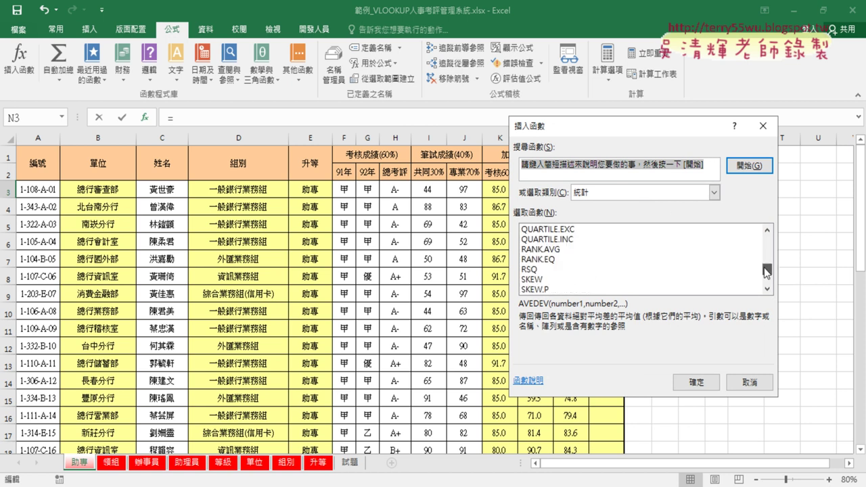
pyautogui.click(556, 259)
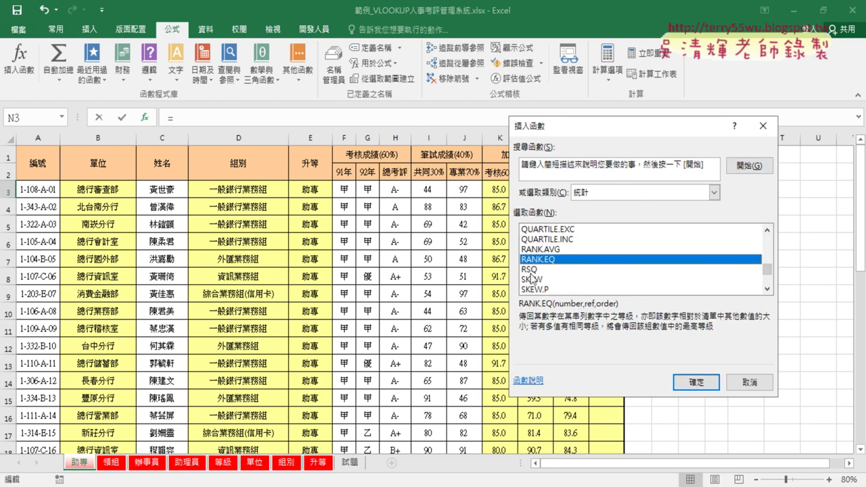
pyautogui.click(680, 380)
pyautogui.moveTo(587, 163); pyautogui.dragTo(756, 166)
pyautogui.click(575, 190)
pyautogui.click(733, 210)
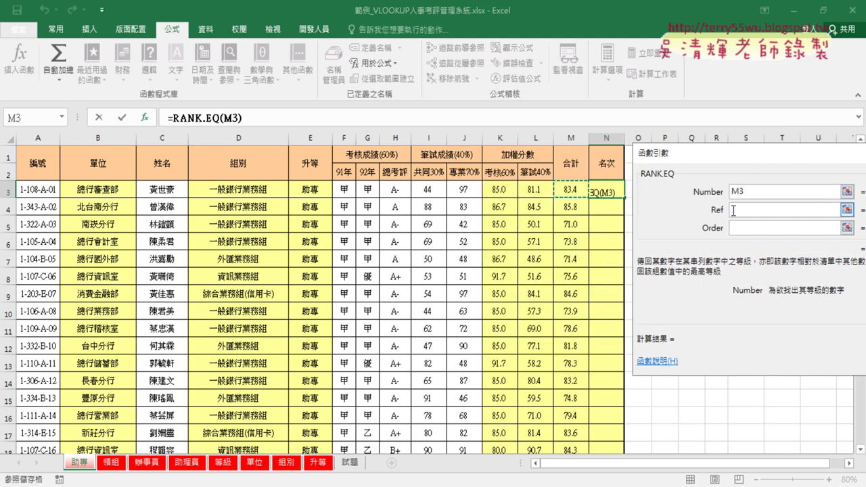
pyautogui.click(733, 210)
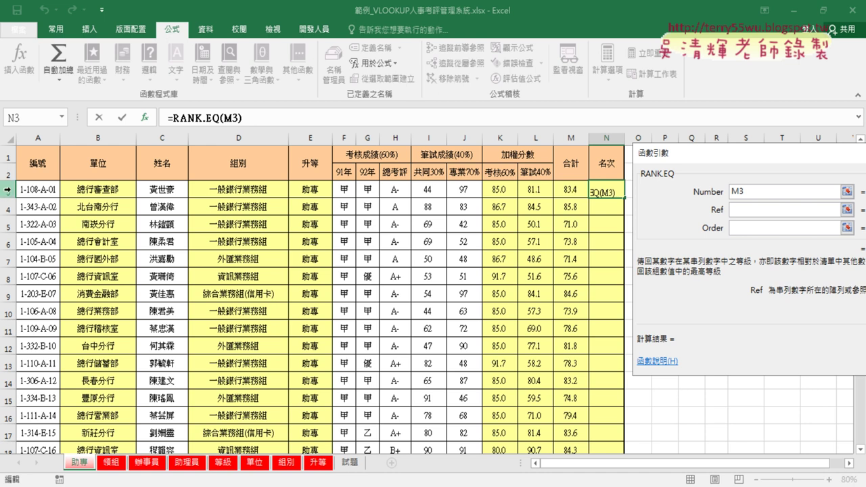
# Set the ranking range to M$3:M$40 and confirm the RANK.EQ formula.
pyautogui.click(570, 190)
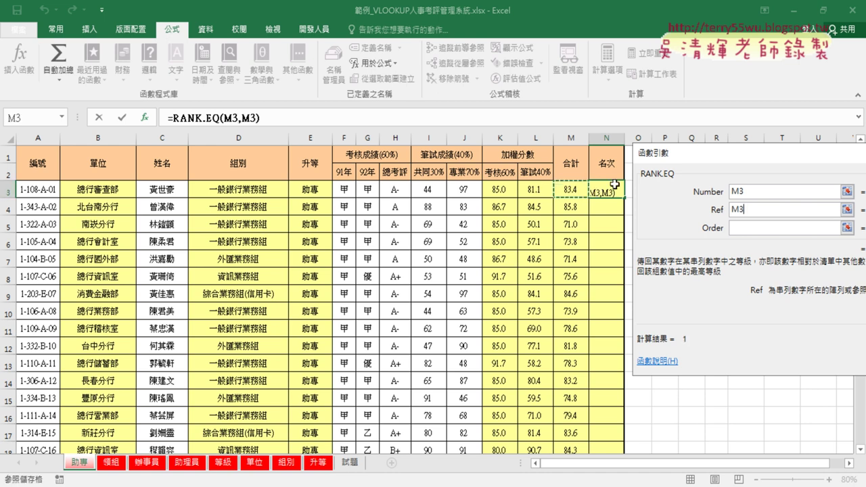
pyautogui.hotkey('ctrl', 'shift', 'Down')
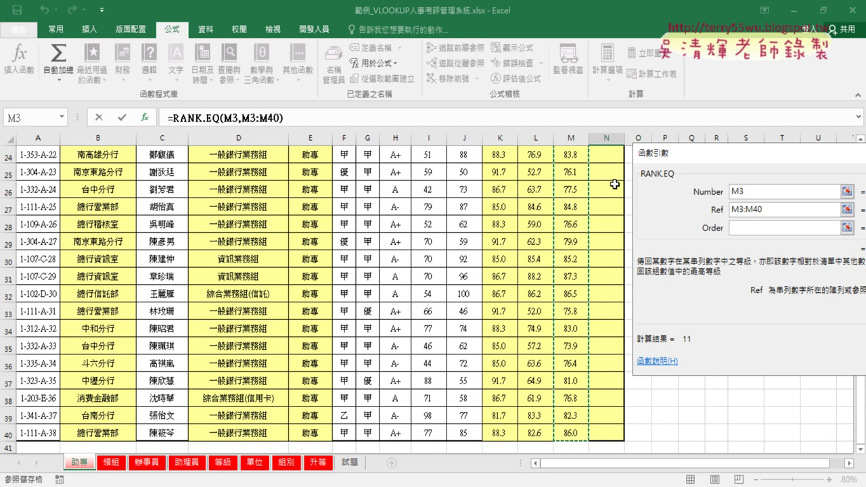
pyautogui.click(741, 211)
pyautogui.click(742, 212)
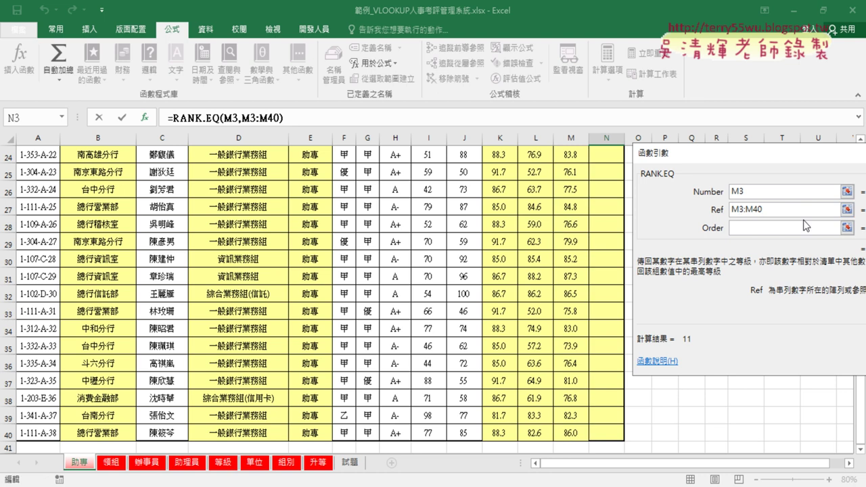
pyautogui.write('$')
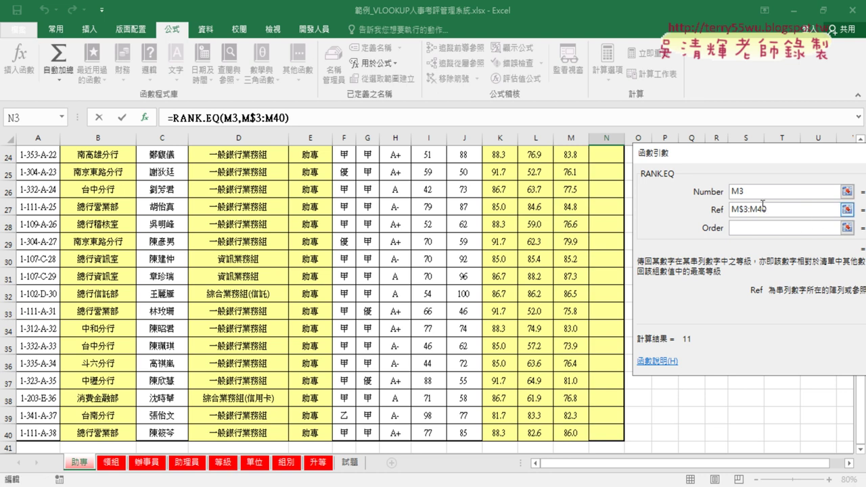
pyautogui.press('Left')
pyautogui.press('Left')
pyautogui.write('$')
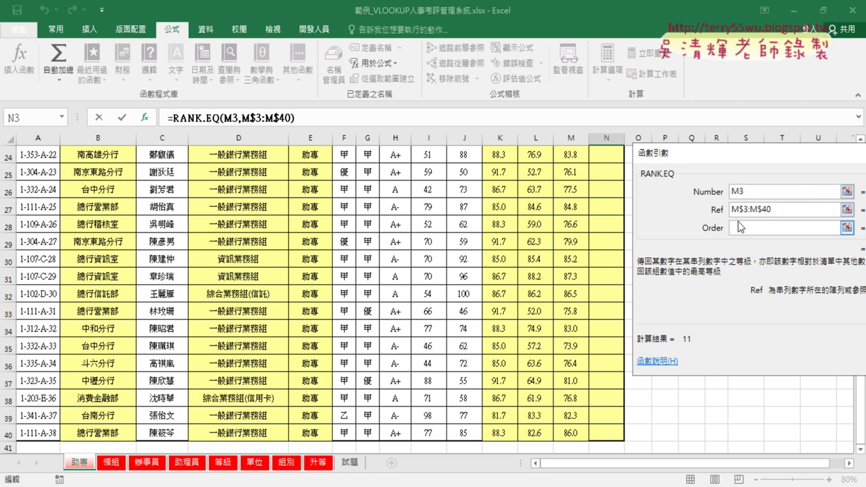
pyautogui.moveTo(733, 154)
pyautogui.mouseDown()
pyautogui.moveTo(538, 176)
pyautogui.moveTo(349, 177)
pyautogui.mouseUp()
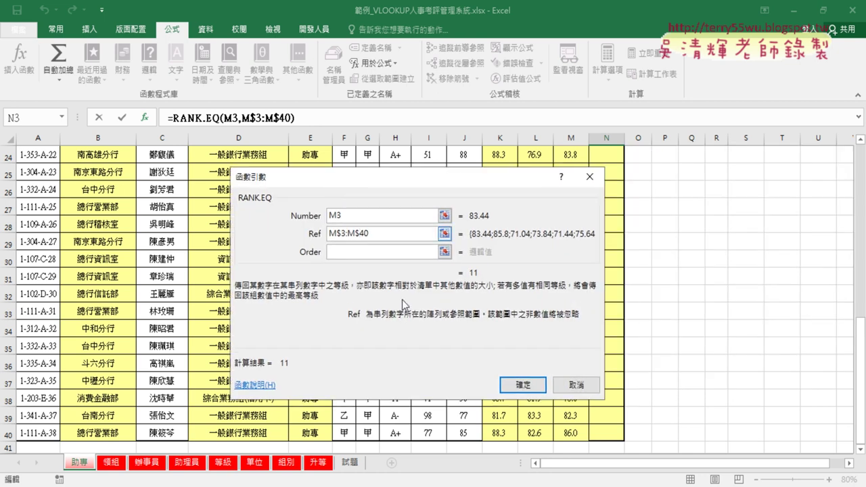
pyautogui.click(522, 385)
# Fill the rank formula down column N and scroll through the results.
pyautogui.scroll(1, 731, 191)
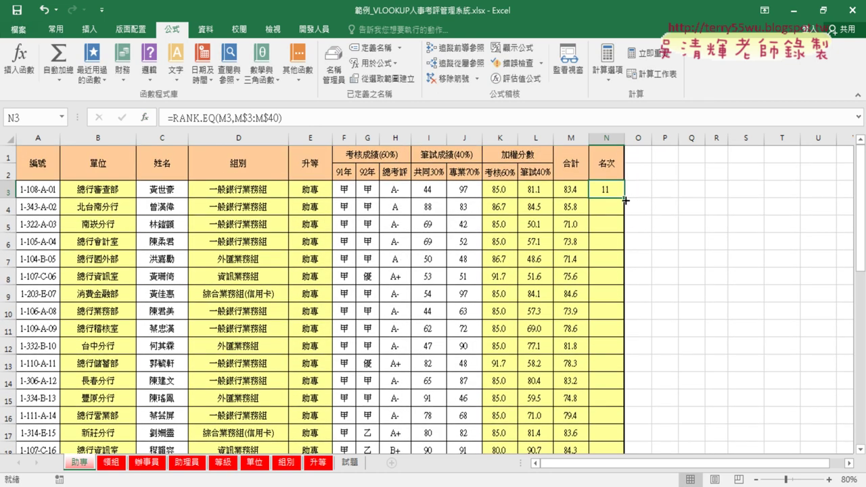
pyautogui.doubleClick(624, 198)
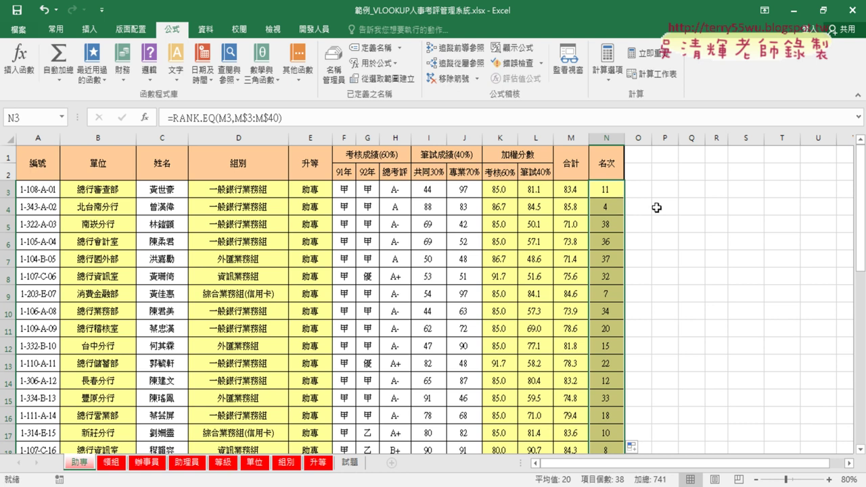
pyautogui.scroll(-3, 653, 221)
pyautogui.scroll(-1, 652, 221)
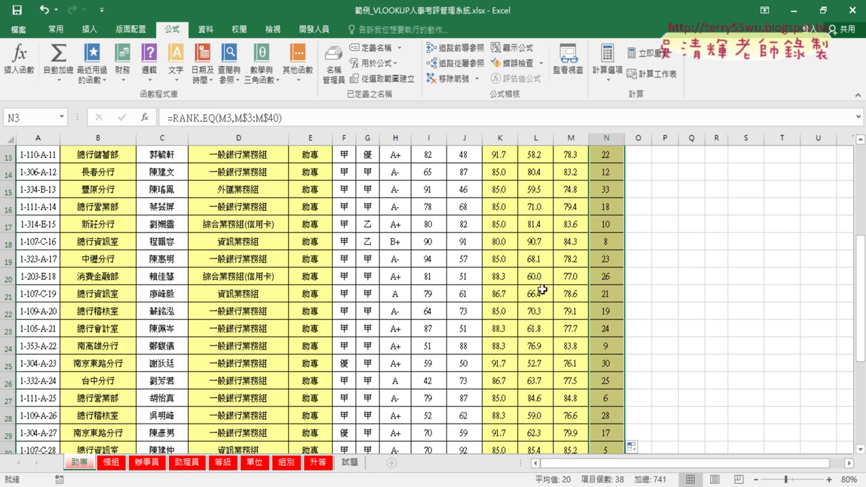
# Review the ranks, browse the 辦事員 and 助理員 sheets, then open the second grade sheet.
pyautogui.scroll(-3, 560, 291)
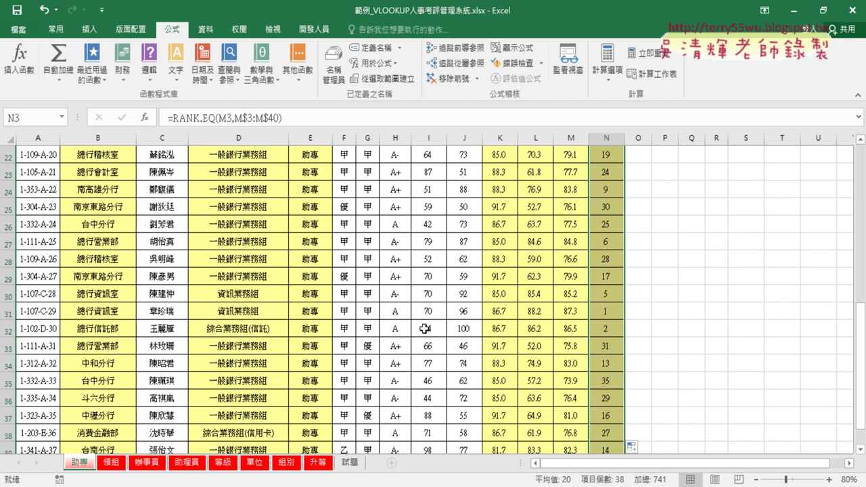
pyautogui.scroll(4, 424, 329)
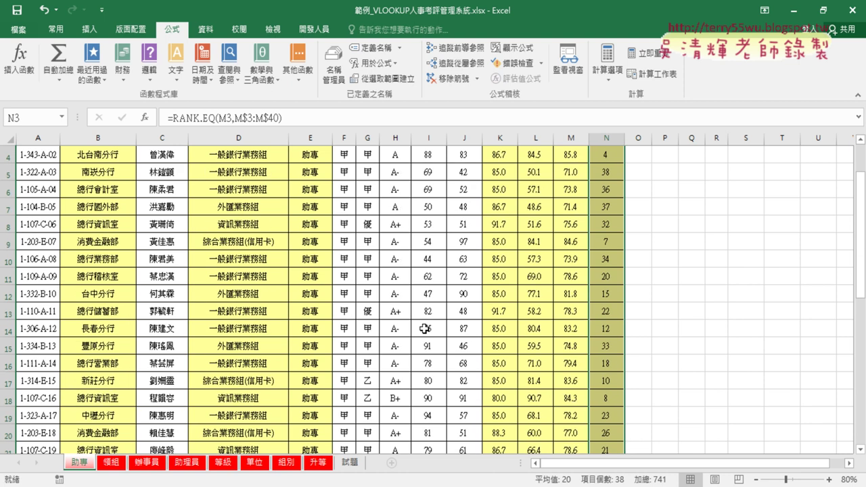
pyautogui.scroll(3, 424, 328)
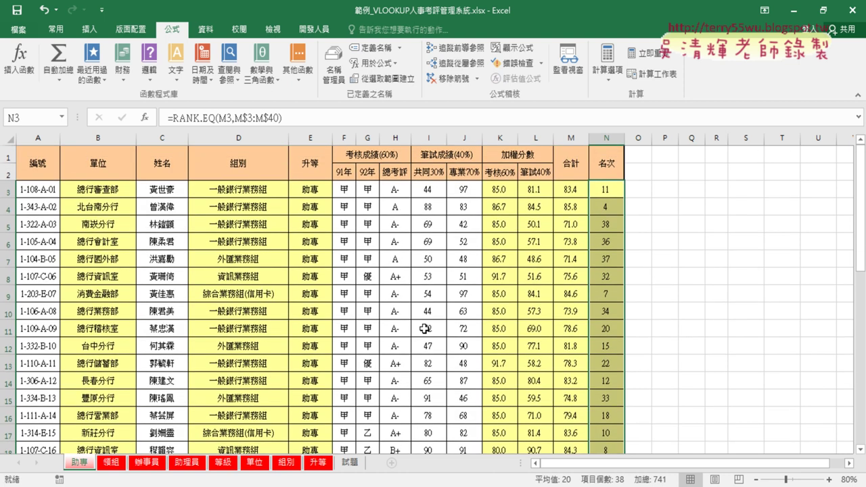
pyautogui.click(112, 463)
pyautogui.click(155, 464)
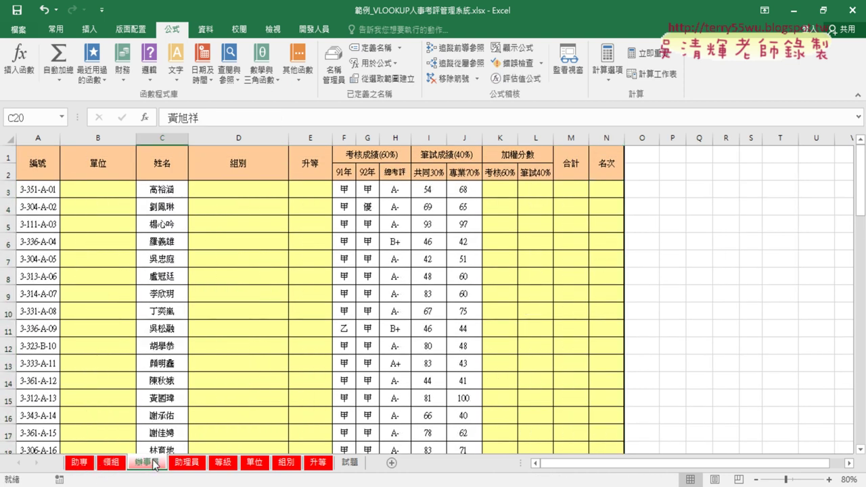
pyautogui.click(191, 465)
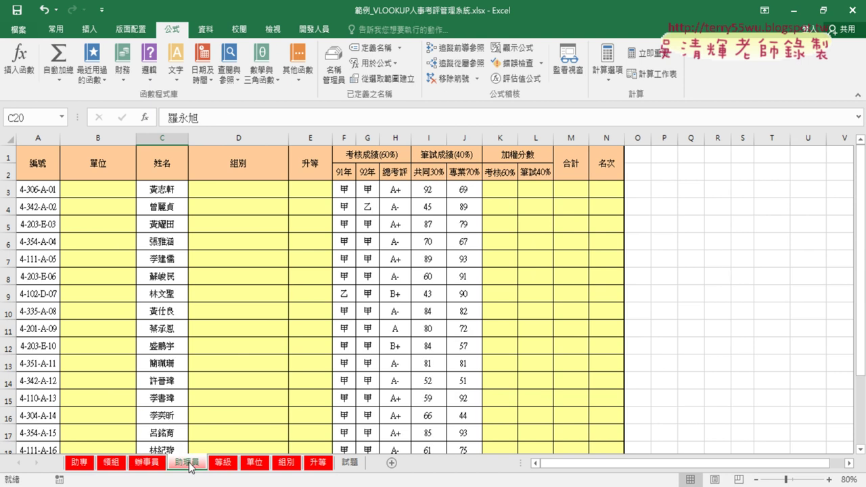
pyautogui.click(112, 473)
pyautogui.click(88, 472)
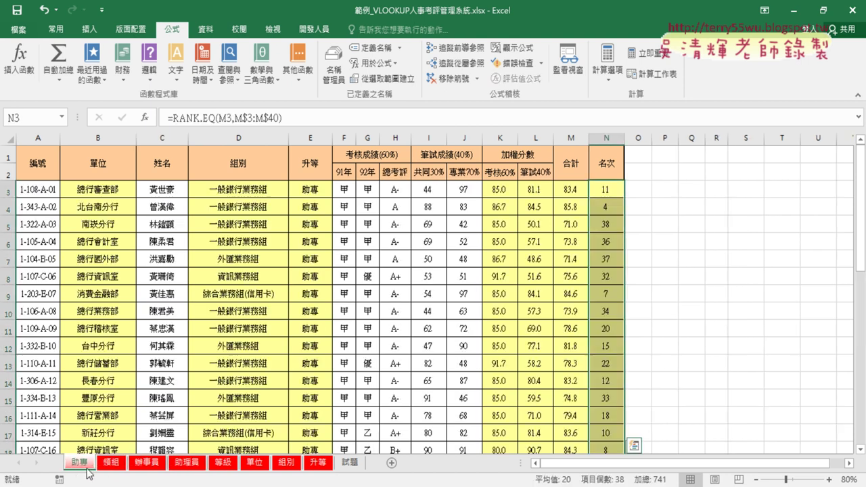
pyautogui.click(108, 469)
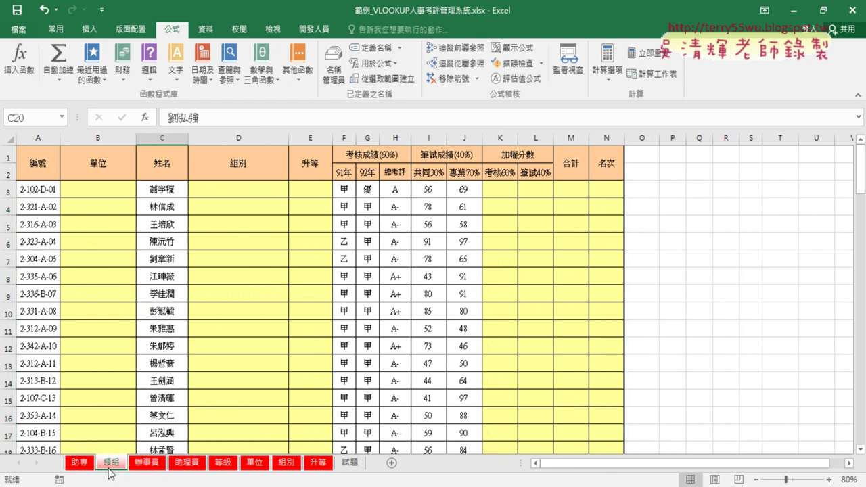
# Check the data extent: 助專 ends at row 40 and the second grade sheet at row 101.
pyautogui.click(88, 470)
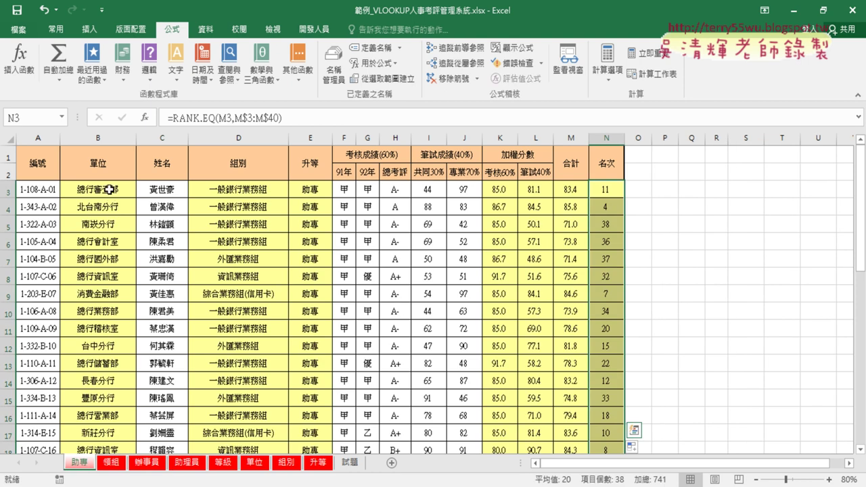
pyautogui.click(32, 190)
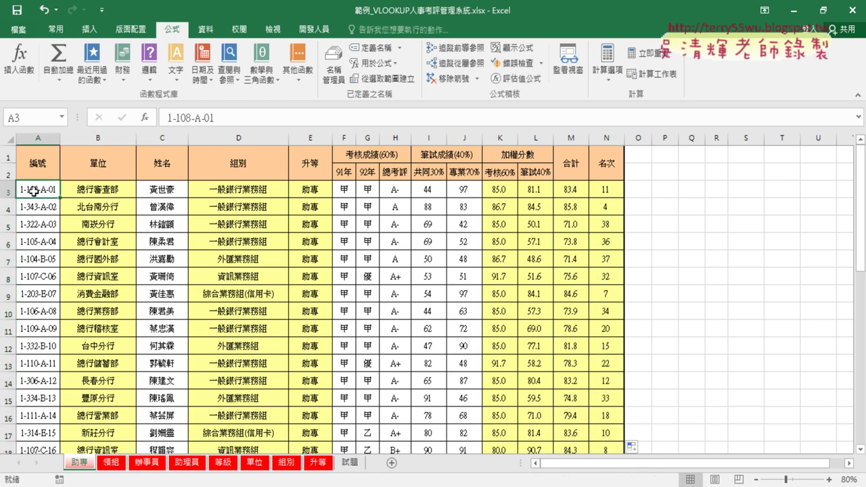
pyautogui.hotkey('ctrl', 'Down')
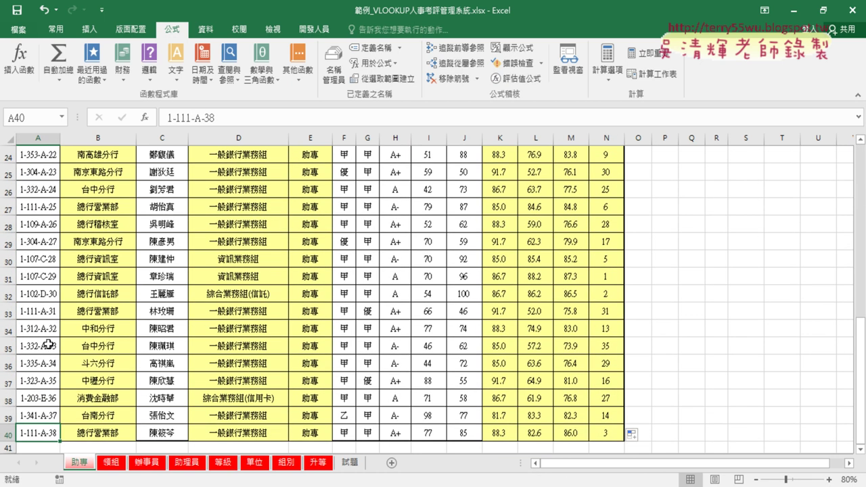
pyautogui.click(116, 467)
pyautogui.click(33, 397)
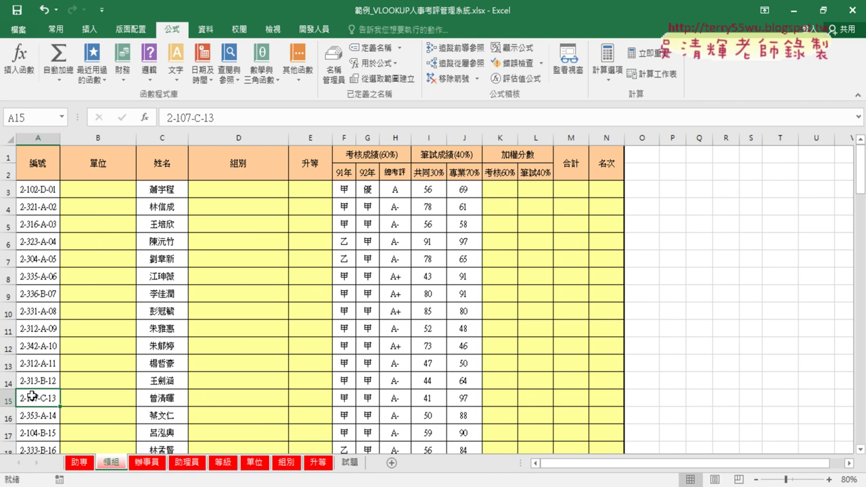
pyautogui.hotkey('ctrl', 'Down')
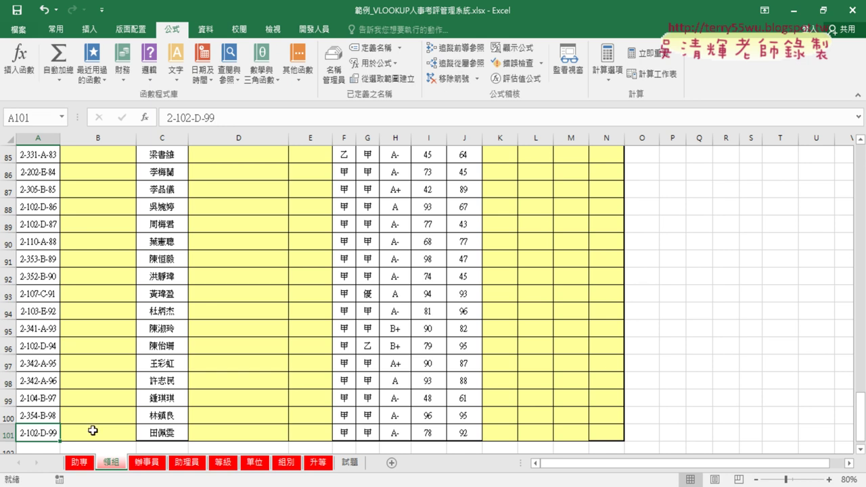
pyautogui.hotkey('ctrl', 'Up')
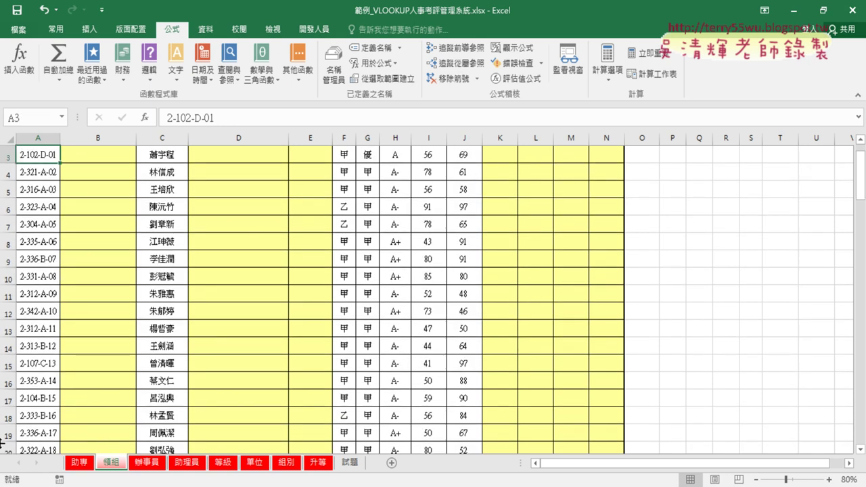
# Return to 助專 and select B3 to inspect its =VLOOKUP(MID(A3,3,3),單位,2,0) unit formula.
pyautogui.click(79, 462)
pyautogui.scroll(4, 112, 304)
pyautogui.scroll(4, 105, 263)
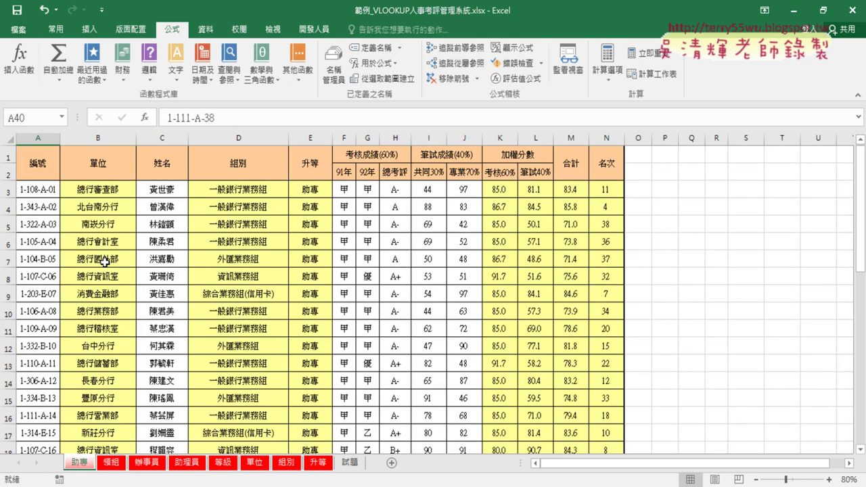
pyautogui.click(114, 186)
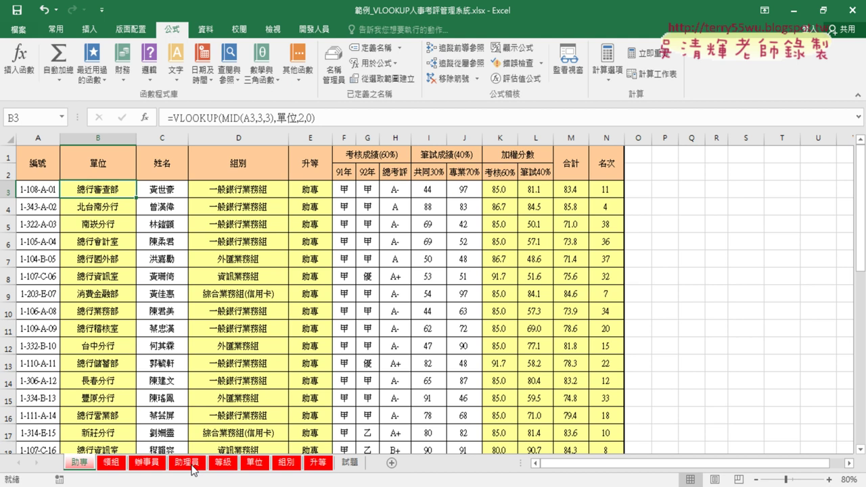
# Shift-click the 助理員 tab to group 助專, 領組, 辦事員 and 助理員 together.
pyautogui.keyDown('shift'); pyautogui.click(194, 462); pyautogui.keyUp('shift')
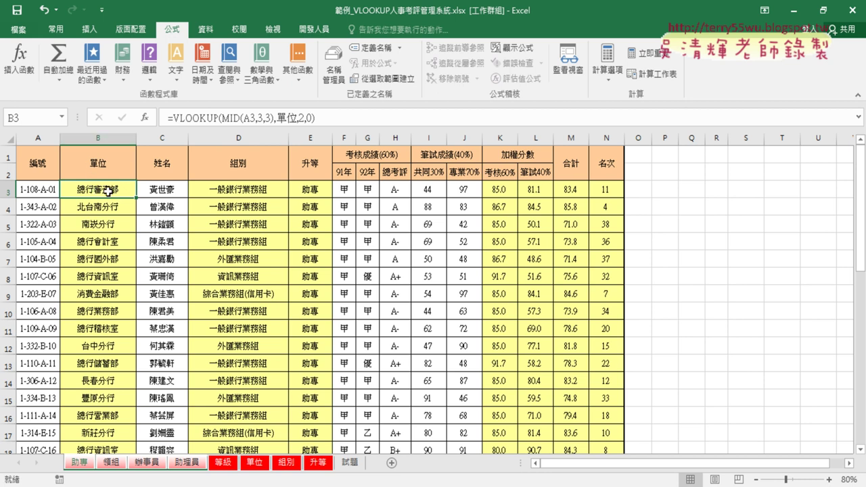
# Re-enter the unit, group and promotion formulas in B3, D3 and E3 across the grouped sheets.
pyautogui.click(206, 118)
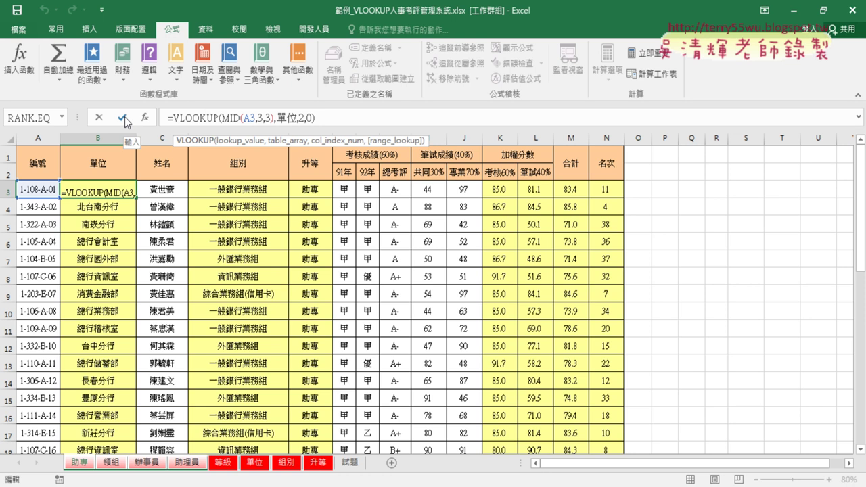
pyautogui.click(125, 117)
pyautogui.click(270, 190)
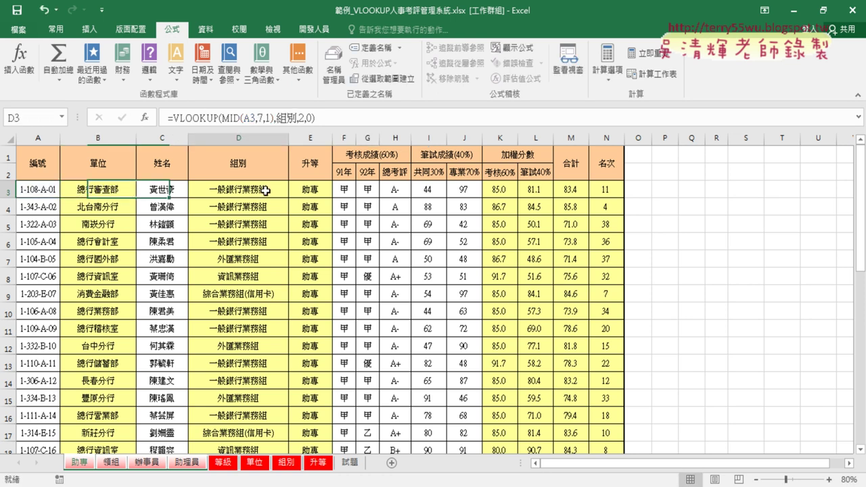
pyautogui.click(215, 118)
pyautogui.click(122, 118)
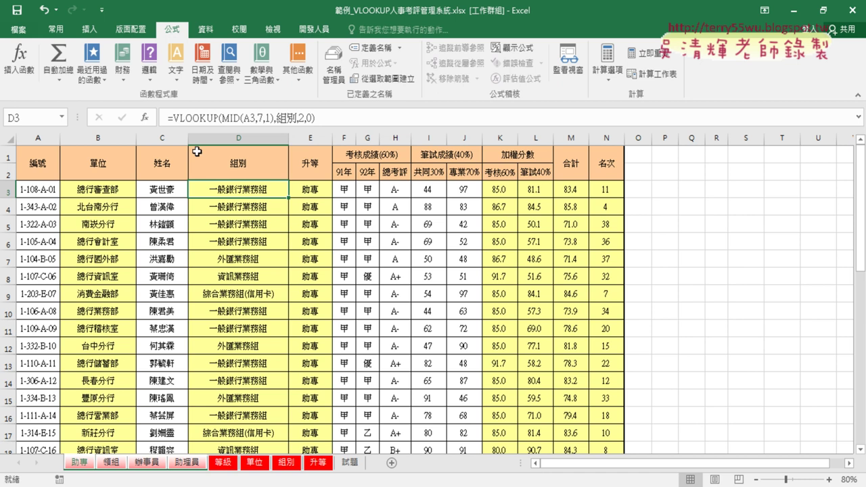
pyautogui.click(305, 188)
pyautogui.click(215, 118)
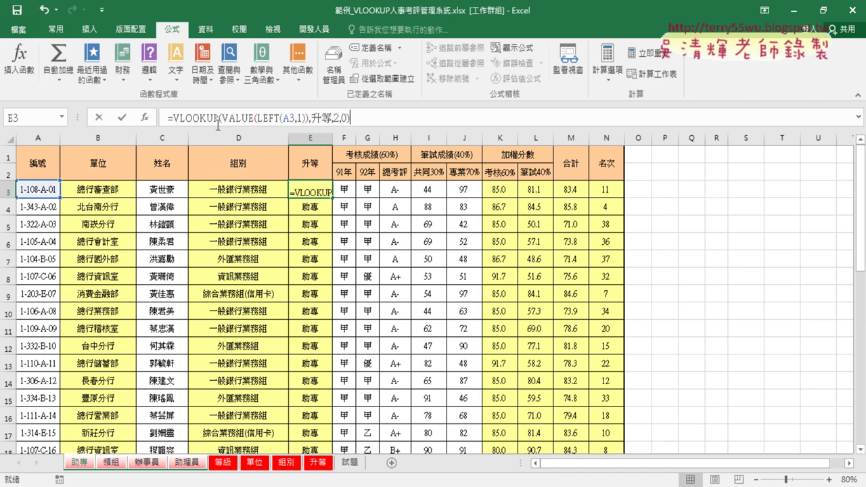
pyautogui.click(123, 118)
# Re-enter the K3 and L3 weighted scores, M3 total and N3 RANK.EQ formulas across the group.
pyautogui.click(504, 190)
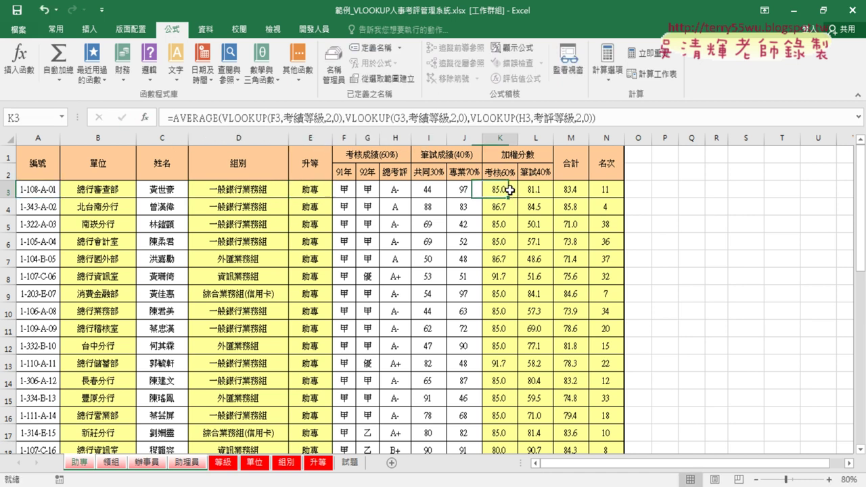
pyautogui.click(218, 119)
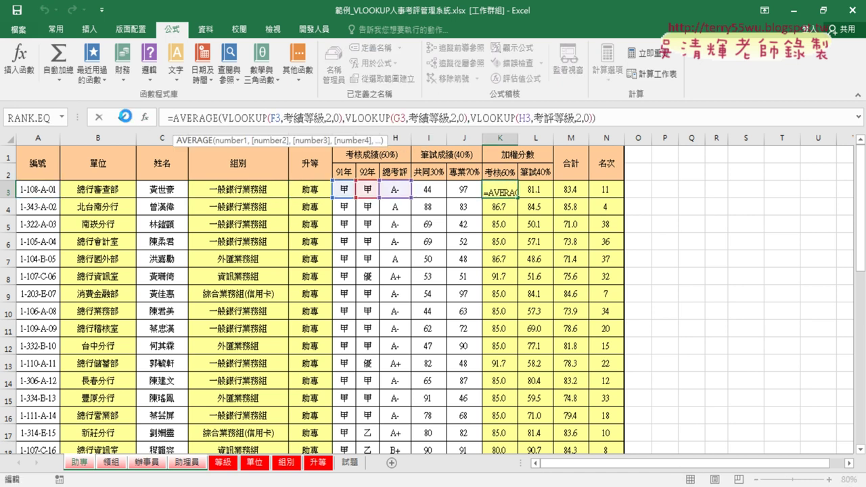
pyautogui.click(122, 118)
pyautogui.click(531, 192)
pyautogui.click(208, 118)
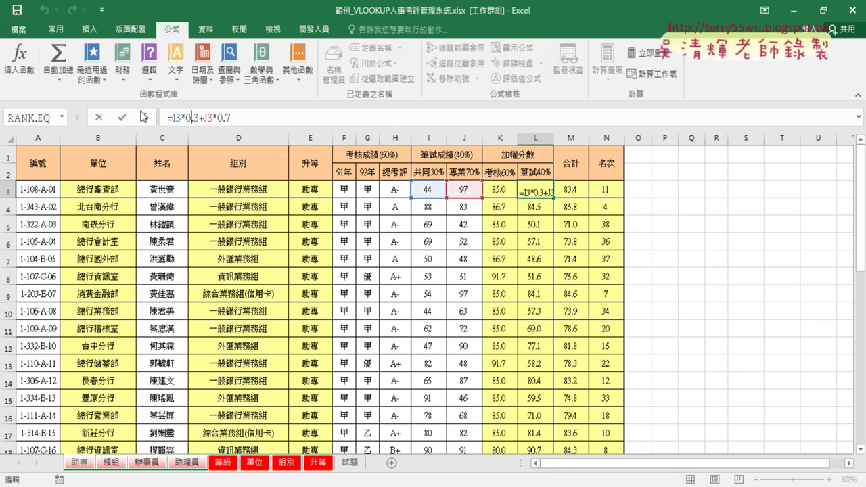
pyautogui.click(122, 118)
pyautogui.click(572, 192)
pyautogui.click(202, 118)
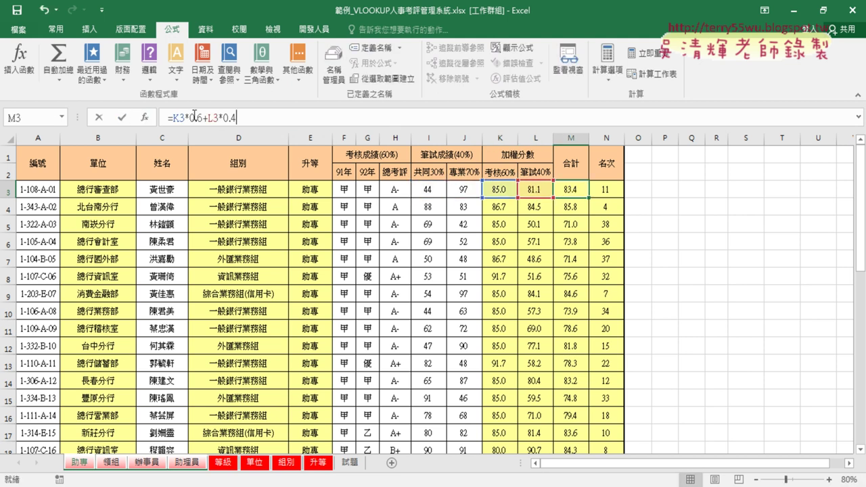
pyautogui.click(123, 118)
pyautogui.click(612, 193)
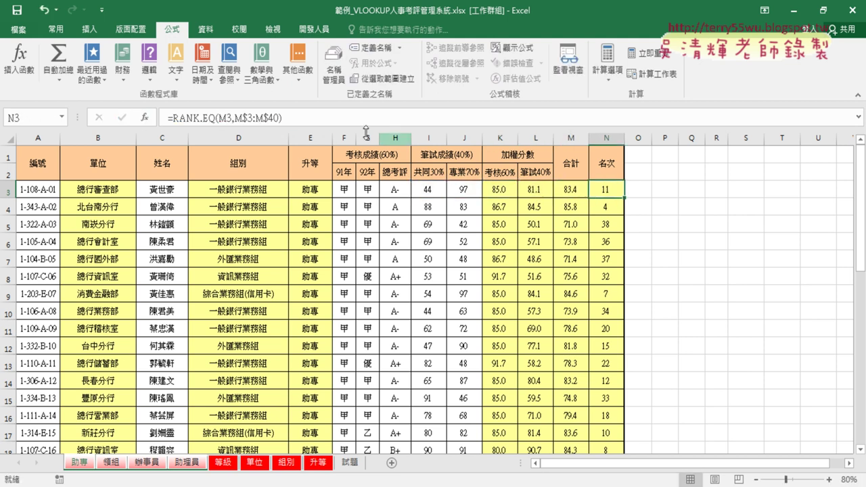
pyautogui.click(216, 118)
pyautogui.click(124, 118)
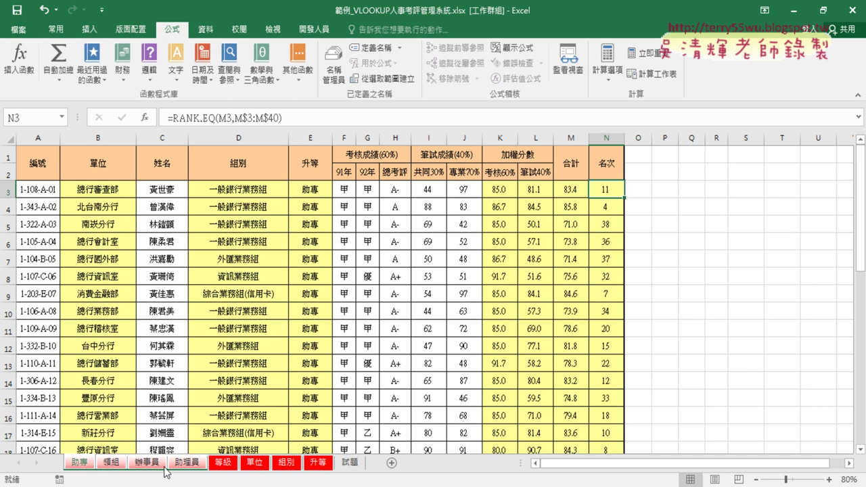
# Select the 等級 sheet to release the group and view its grade-to-score tables.
pyautogui.click(223, 462)
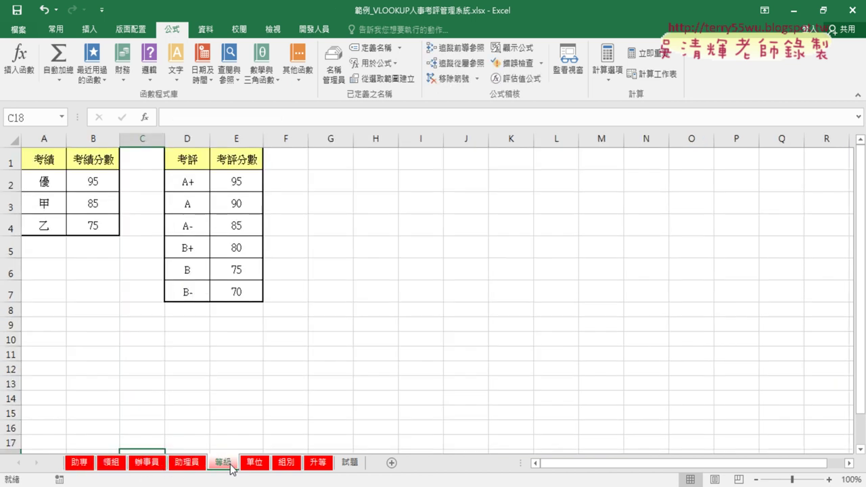
# On 領組, fill the unit, group and promotion formulas from B3, D3 and E3 down.
pyautogui.click(112, 465)
pyautogui.scroll(1, 104, 313)
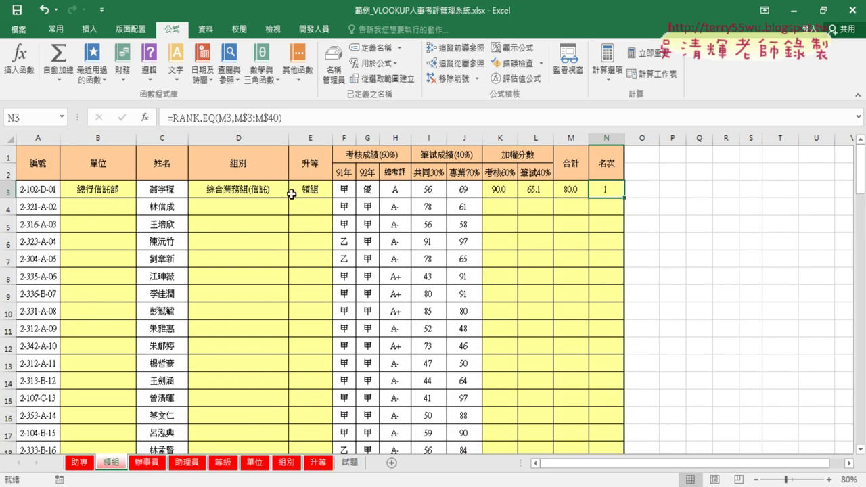
pyautogui.click(122, 191)
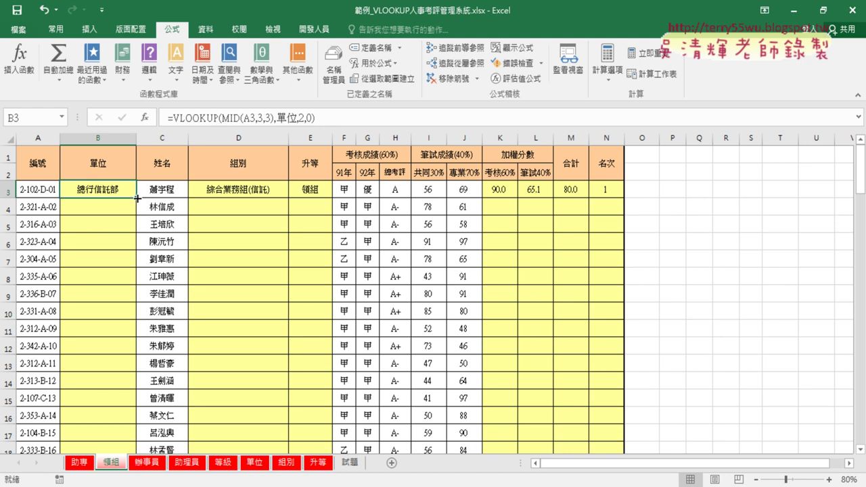
pyautogui.doubleClick(137, 197)
pyautogui.scroll(-1, 90, 238)
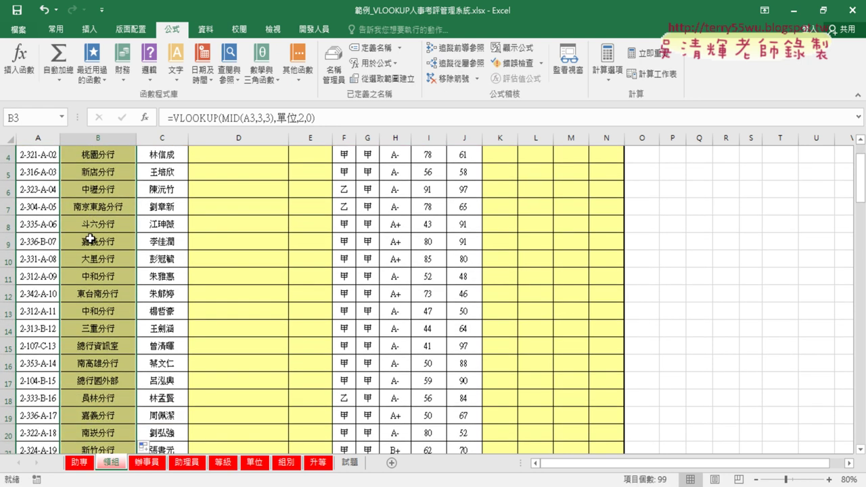
pyautogui.scroll(-4, 90, 238)
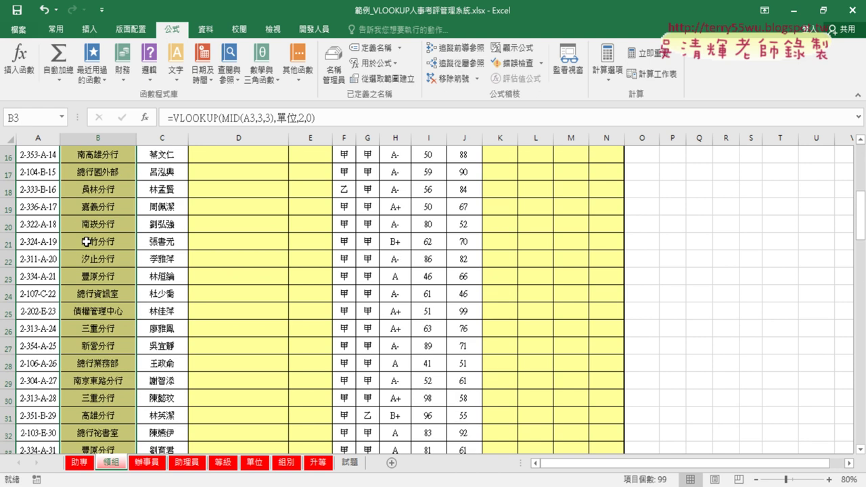
pyautogui.scroll(5, 87, 241)
pyautogui.click(241, 193)
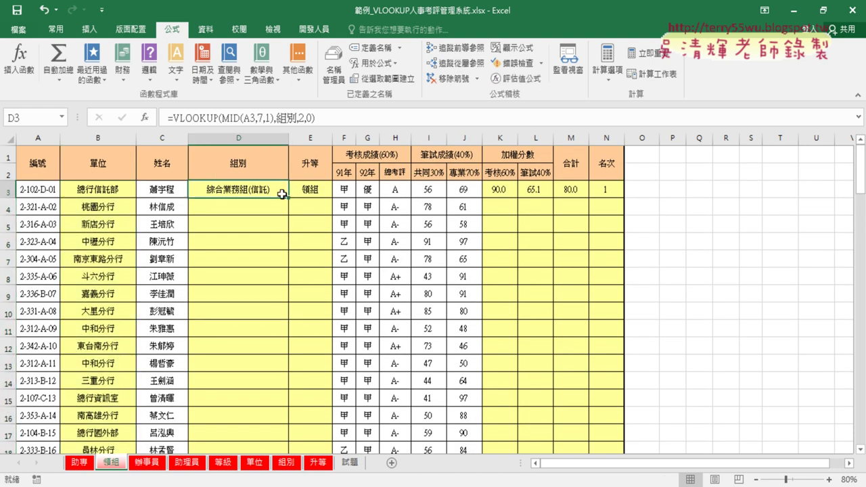
pyautogui.doubleClick(282, 193)
pyautogui.click(312, 191)
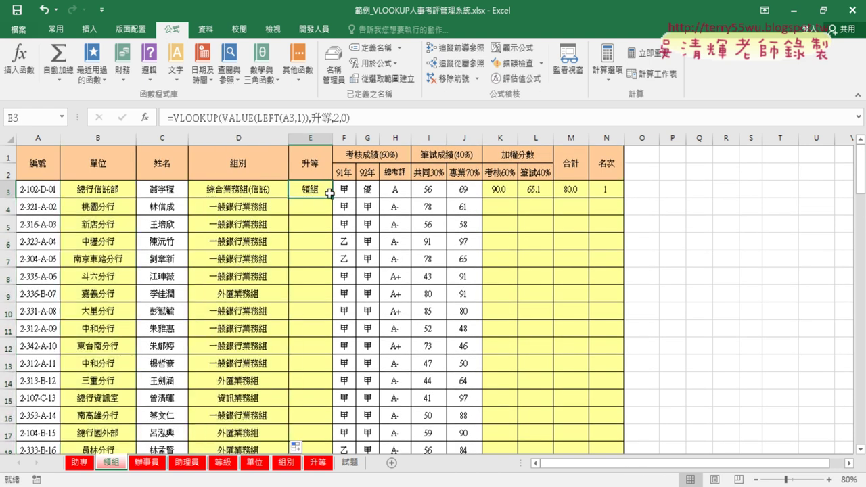
pyautogui.doubleClick(332, 197)
# Fill the K3 and L3 weighted-score and M3 total formulas down their columns.
pyautogui.click(504, 190)
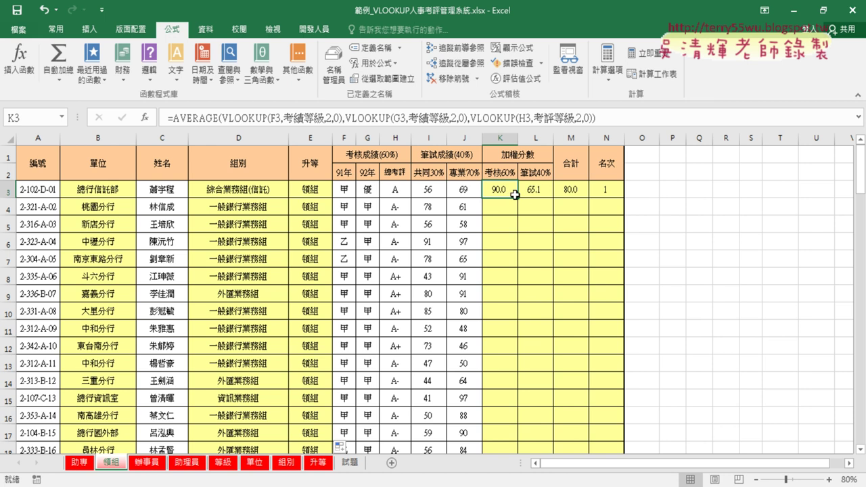
pyautogui.doubleClick(517, 198)
pyautogui.click(534, 190)
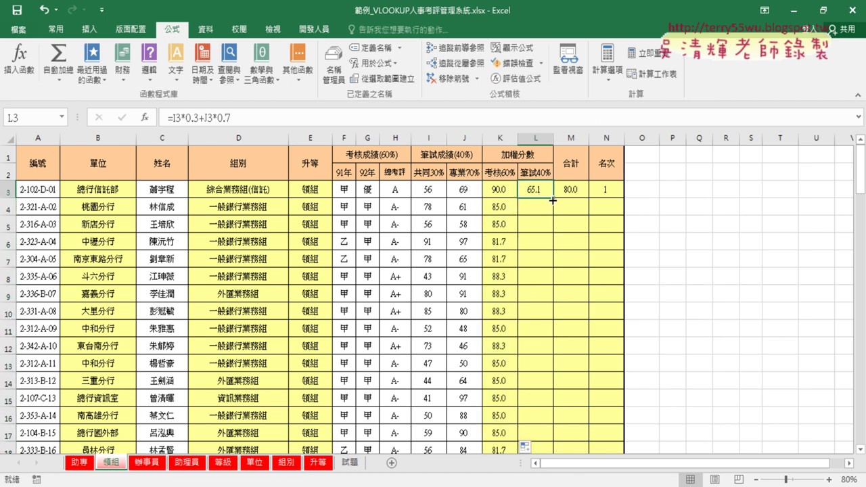
pyautogui.doubleClick(554, 198)
pyautogui.click(570, 190)
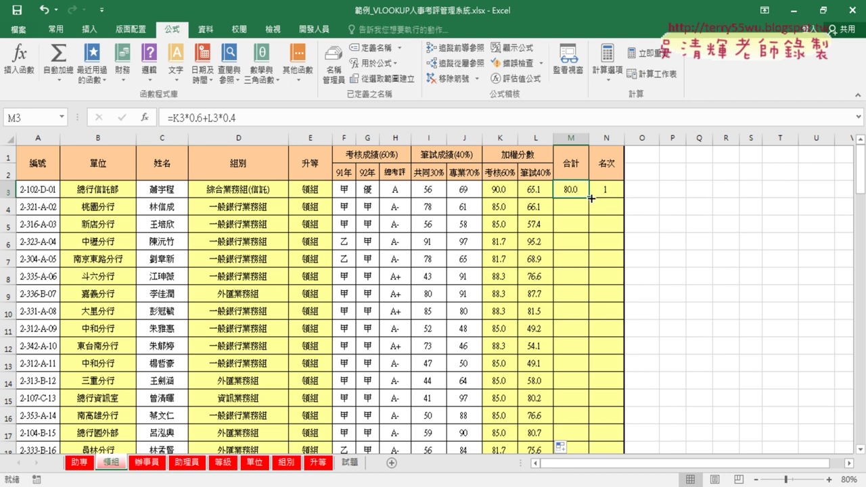
pyautogui.doubleClick(591, 198)
# Change N3 to =RANK.EQ(M3,M$3:M$101) and fill it down the rank column.
pyautogui.click(605, 190)
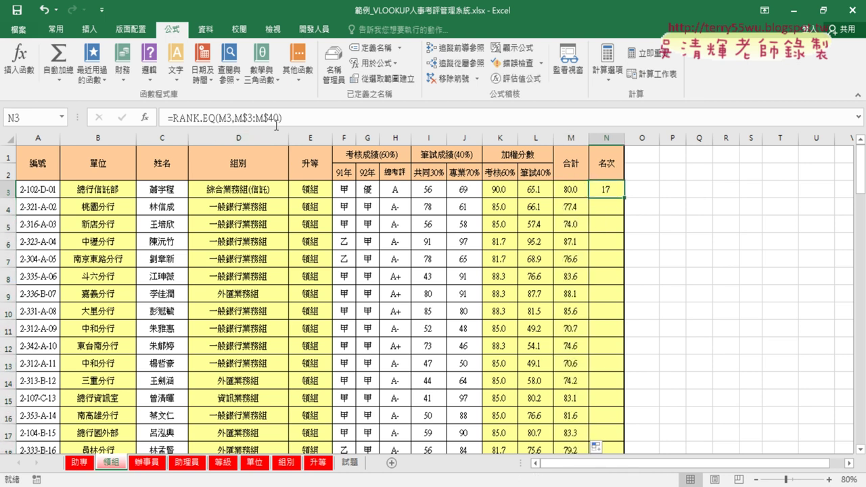
pyautogui.click(568, 191)
pyautogui.hotkey('ctrl', 'Down')
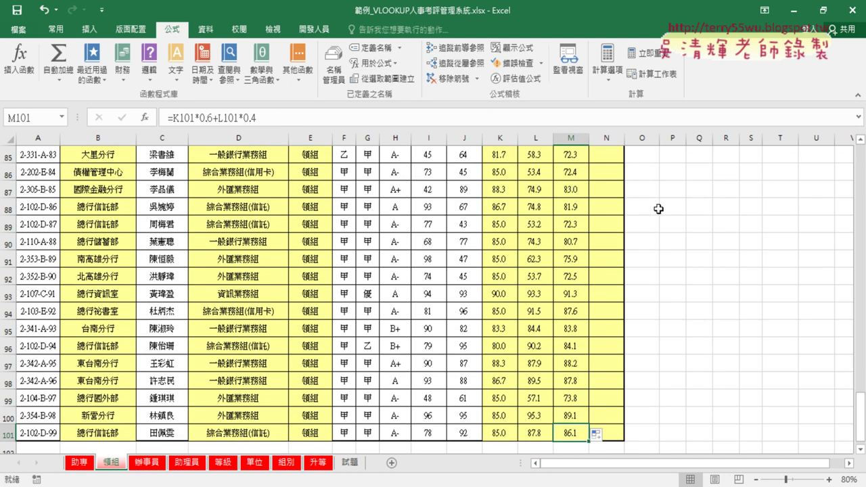
pyautogui.click(618, 188)
pyautogui.hotkey('ctrl', 'Up')
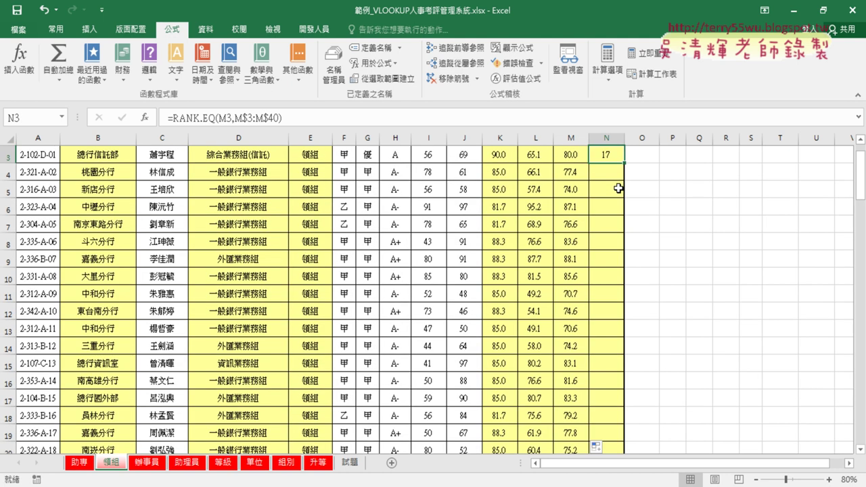
pyautogui.click(275, 117)
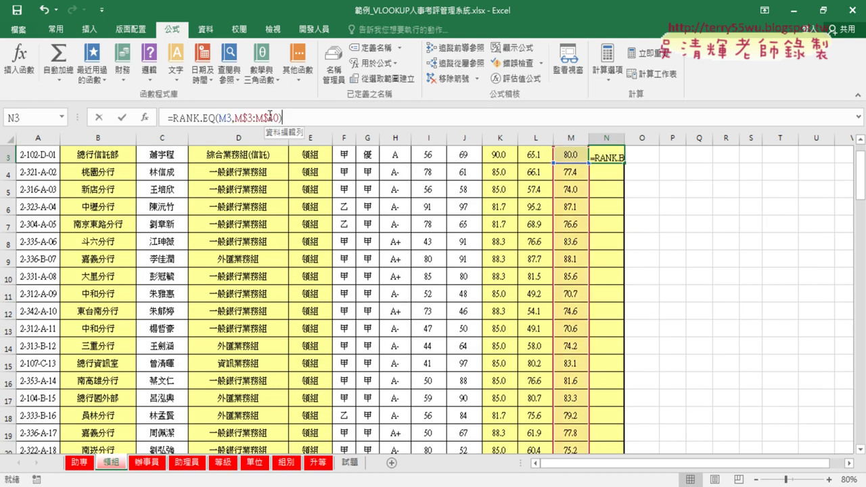
pyautogui.doubleClick(276, 117)
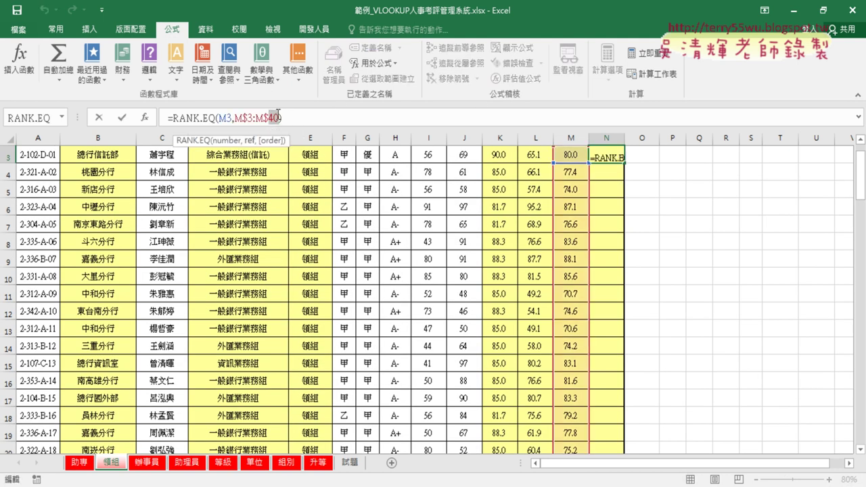
pyautogui.write('101')
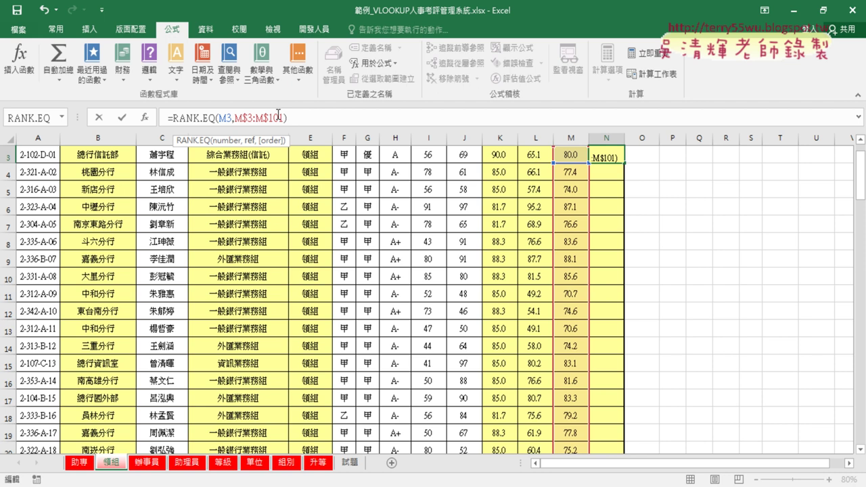
pyautogui.click(122, 117)
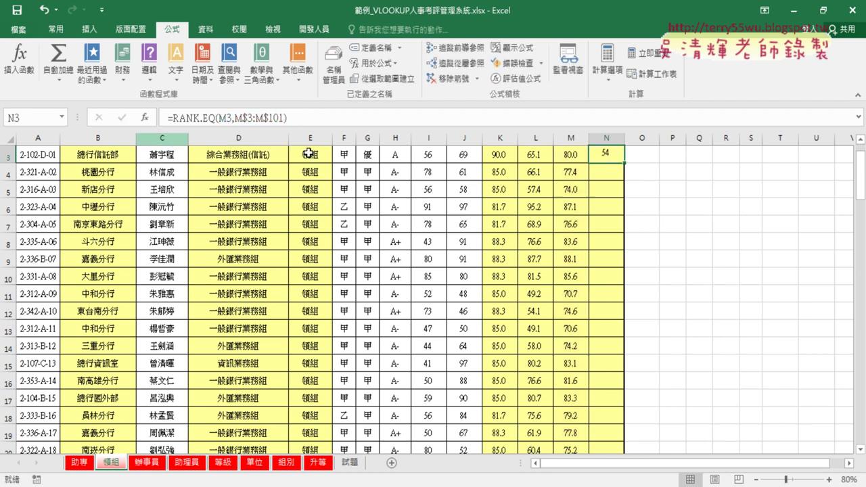
pyautogui.doubleClick(627, 164)
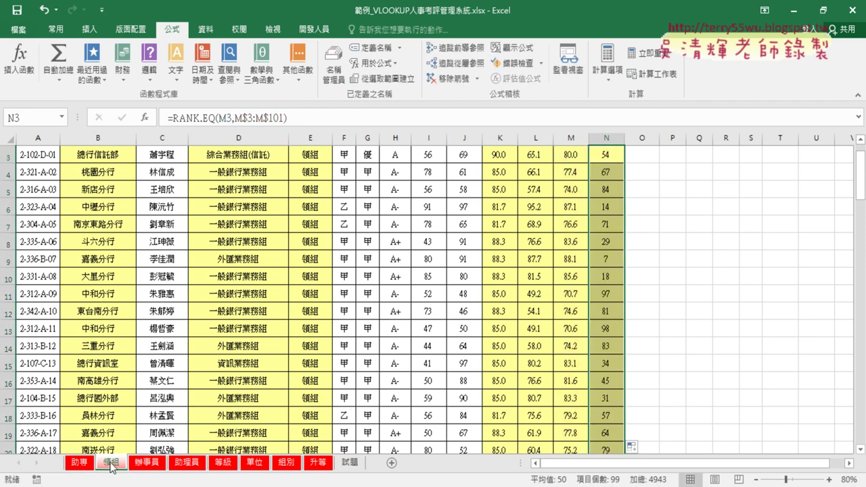
# On 辦事員, fill the unit, group and promotion formulas from B3, D3 and E3 down.
pyautogui.click(138, 463)
pyautogui.click(120, 194)
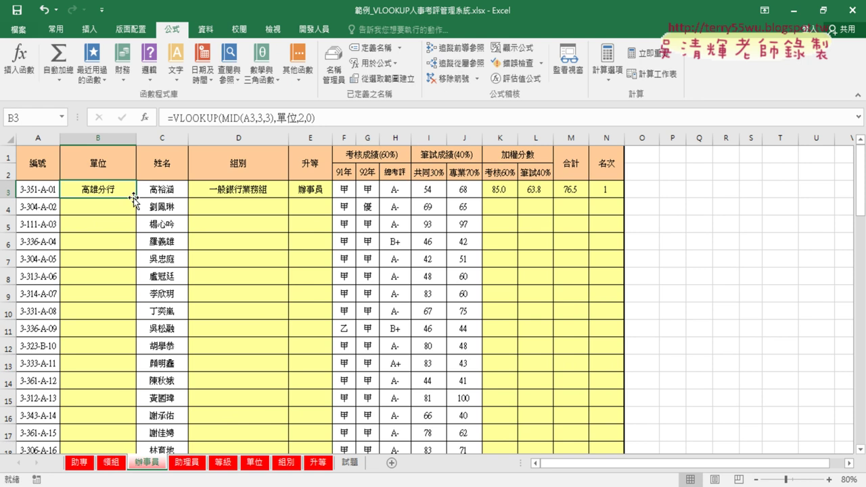
pyautogui.doubleClick(134, 198)
pyautogui.click(264, 191)
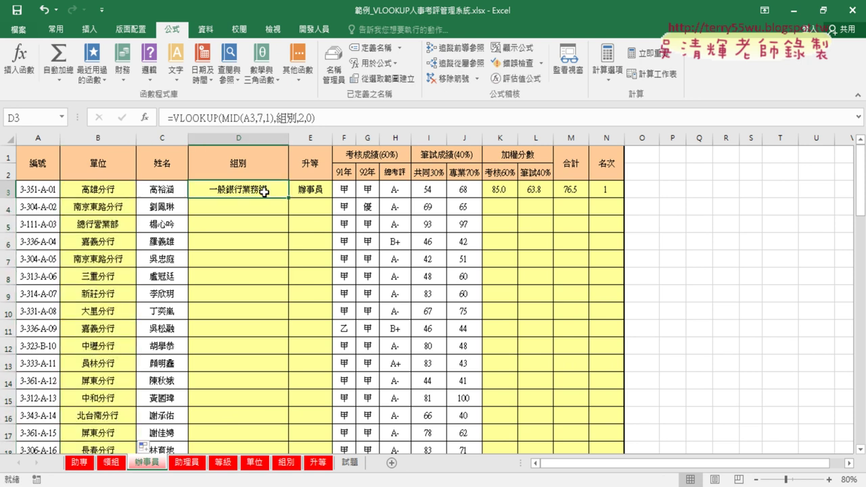
pyautogui.doubleClick(285, 194)
pyautogui.click(306, 190)
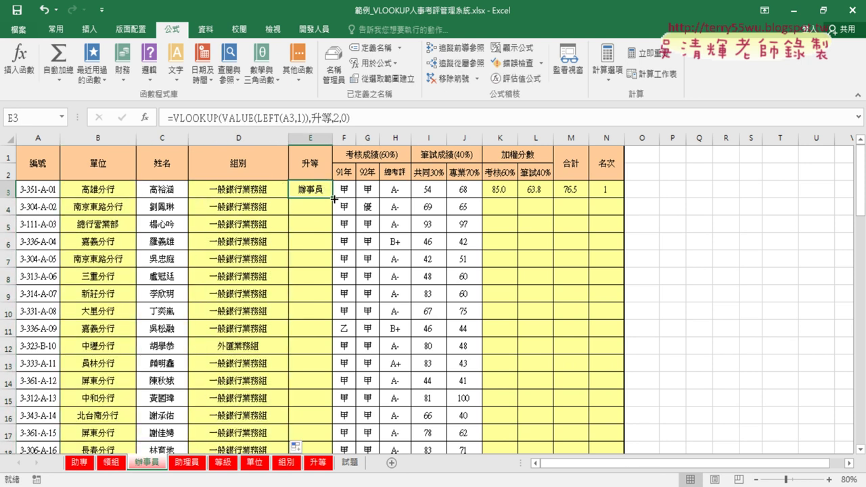
pyautogui.doubleClick(334, 198)
# Fill the K3 and L3 weighted scores and M3 totals down their columns.
pyautogui.click(513, 190)
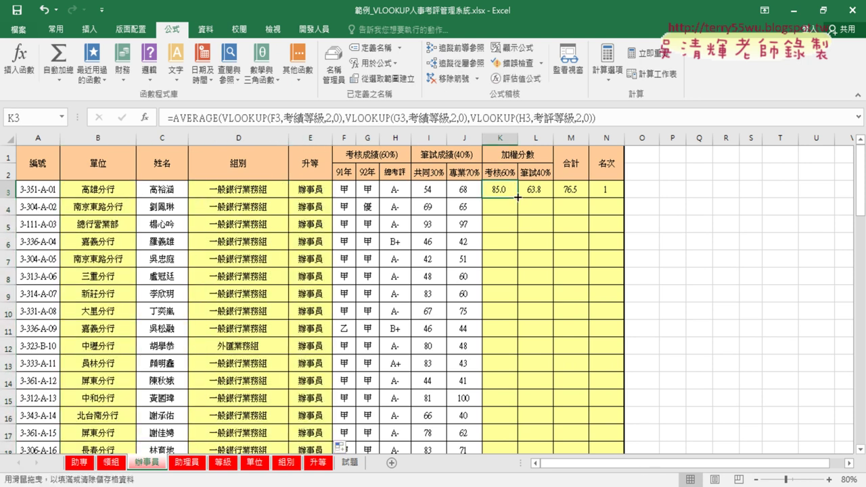
pyautogui.doubleClick(517, 197)
pyautogui.click(535, 190)
pyautogui.doubleClick(552, 197)
pyautogui.click(579, 192)
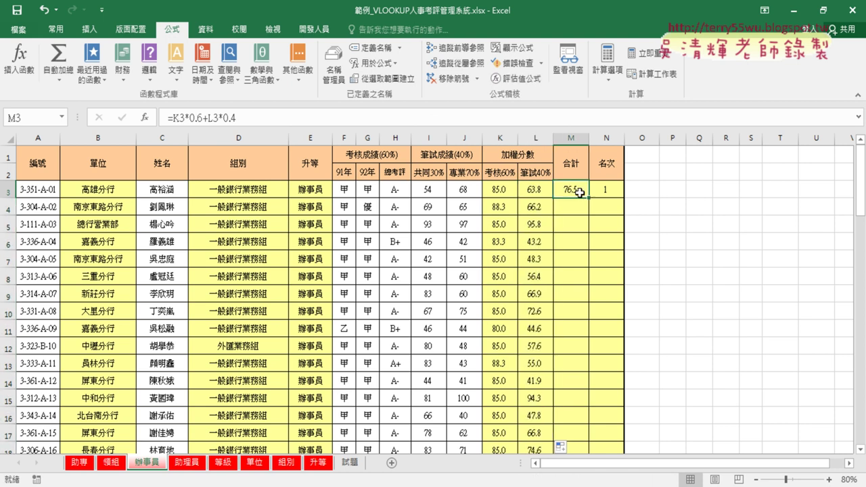
pyautogui.doubleClick(588, 196)
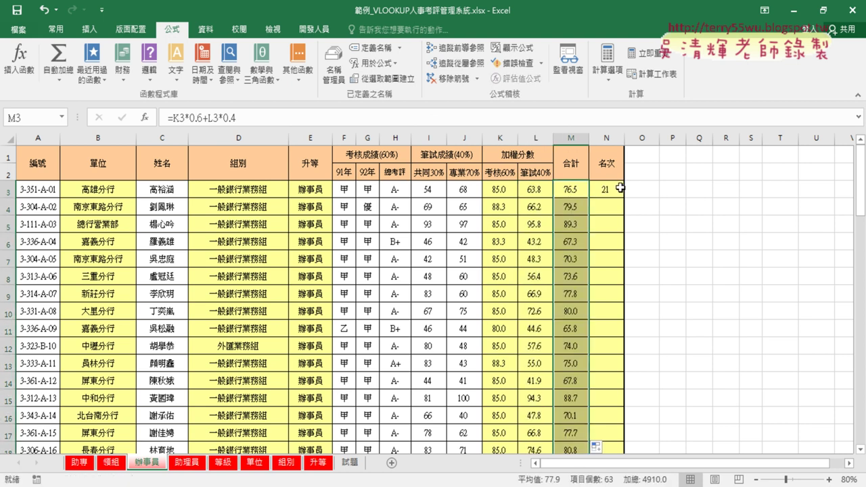
# Change N3 to =RANK.EQ(M3,M$3:M$65), fill it down, and switch to 助理員.
pyautogui.click(620, 188)
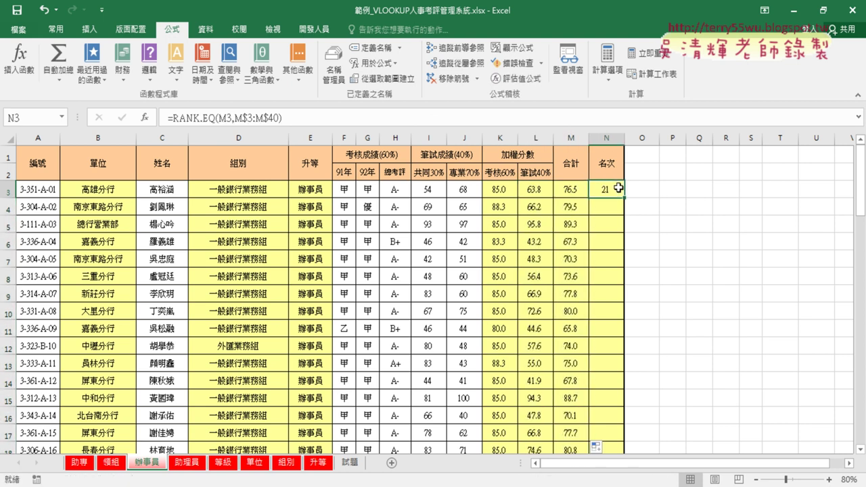
pyautogui.click(574, 188)
pyautogui.hotkey('ctrl', 'Down')
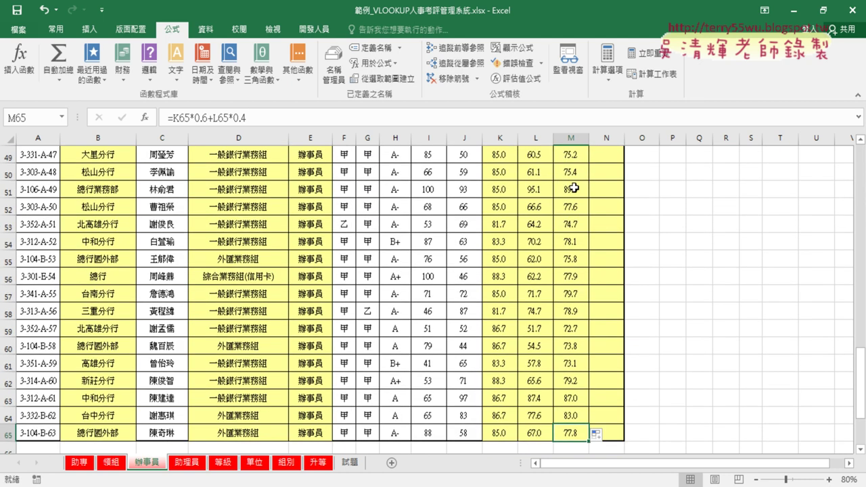
pyautogui.hotkey('ctrl', 'Up')
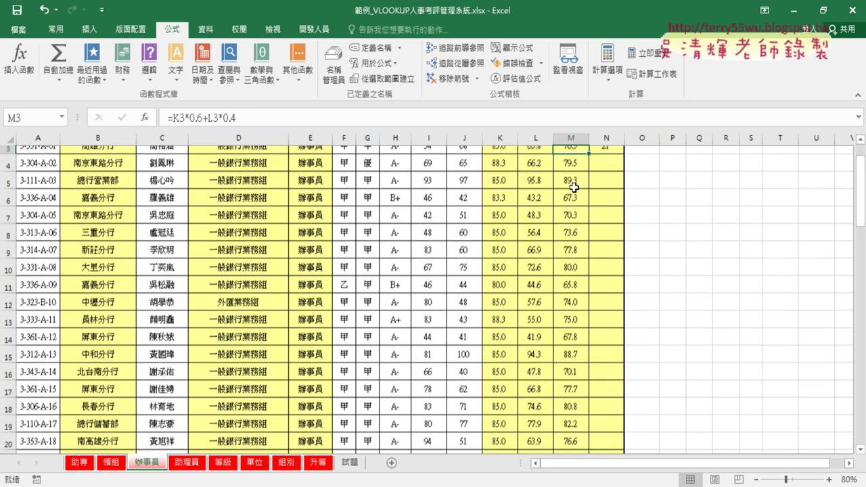
pyautogui.click(611, 188)
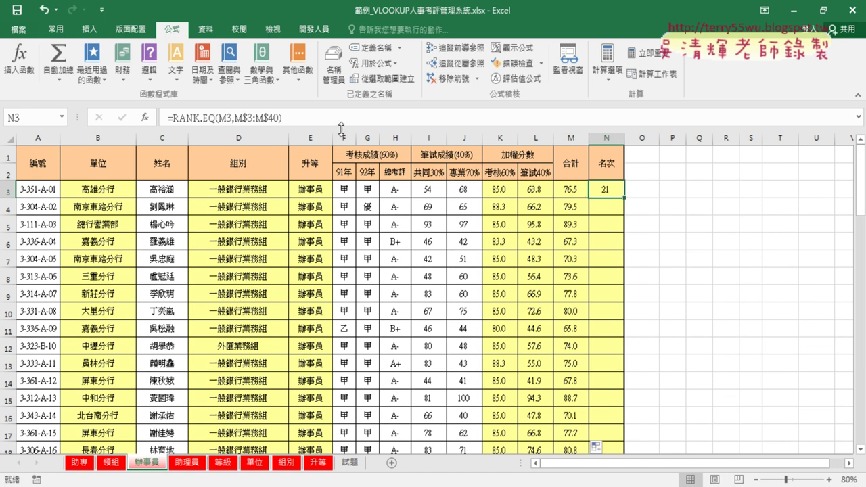
pyautogui.click(272, 117)
pyautogui.doubleClick(271, 117)
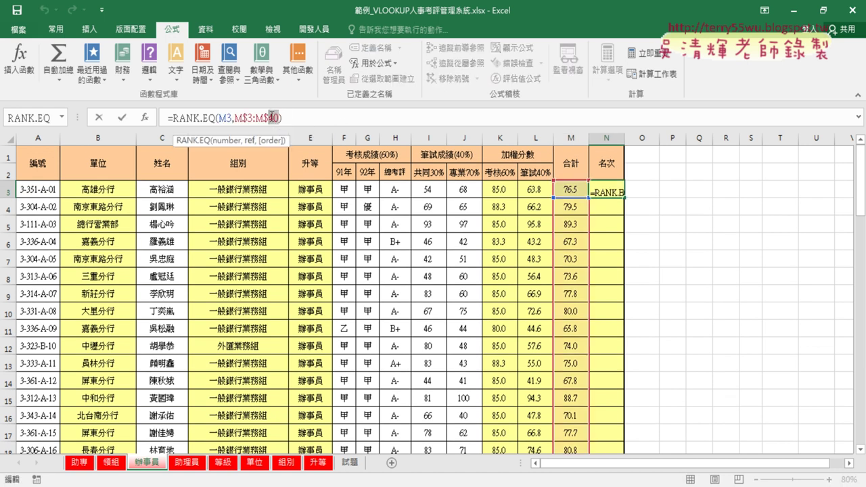
pyautogui.write('65')
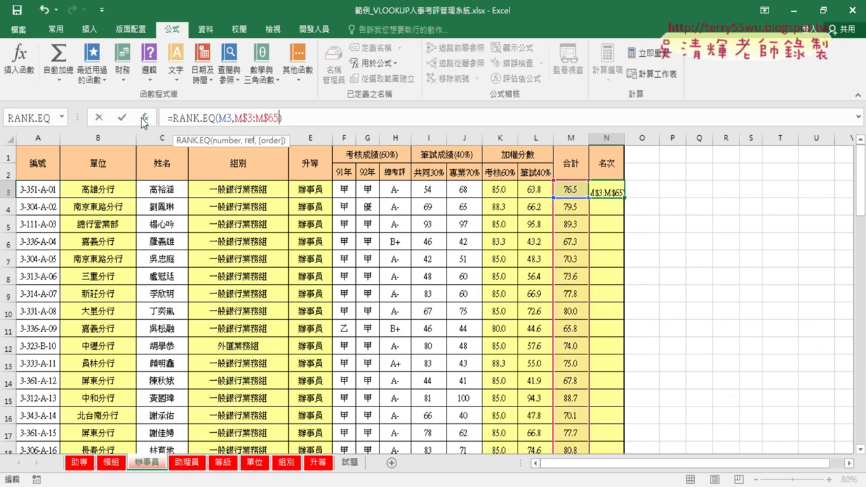
pyautogui.click(122, 117)
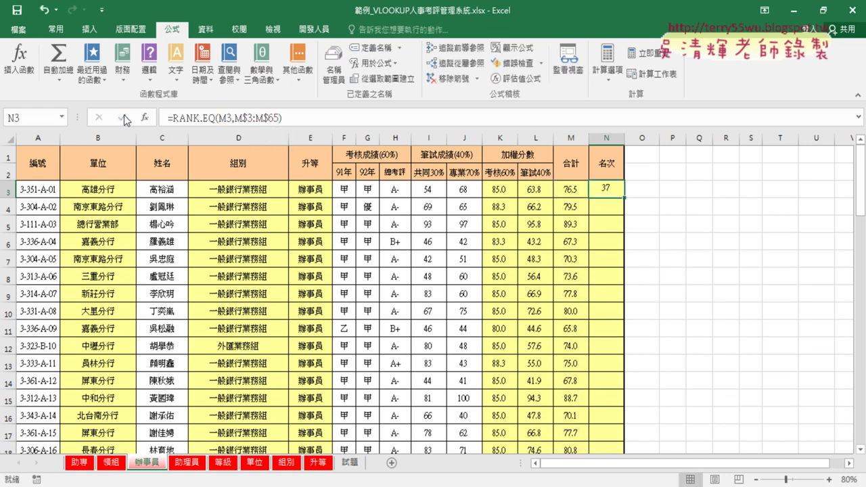
pyautogui.doubleClick(623, 197)
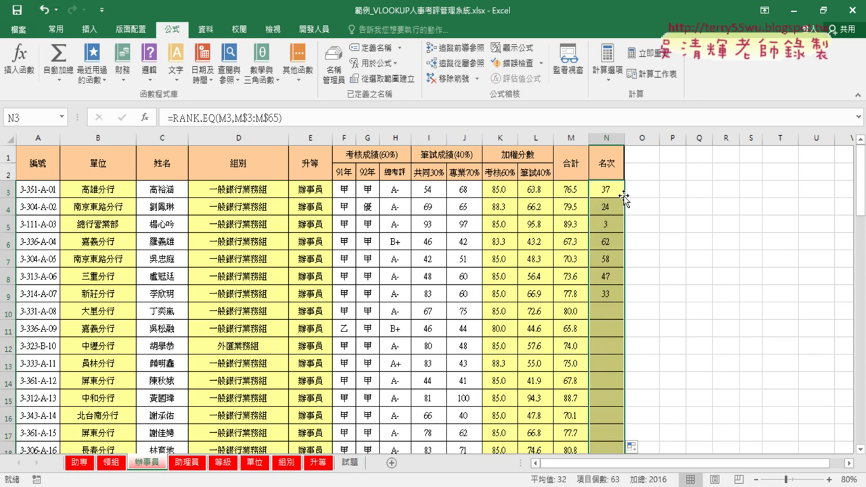
pyautogui.click(184, 464)
# On 助理員, fill the unit, group and promotion formulas from B3, D3 and E3 down.
pyautogui.click(120, 191)
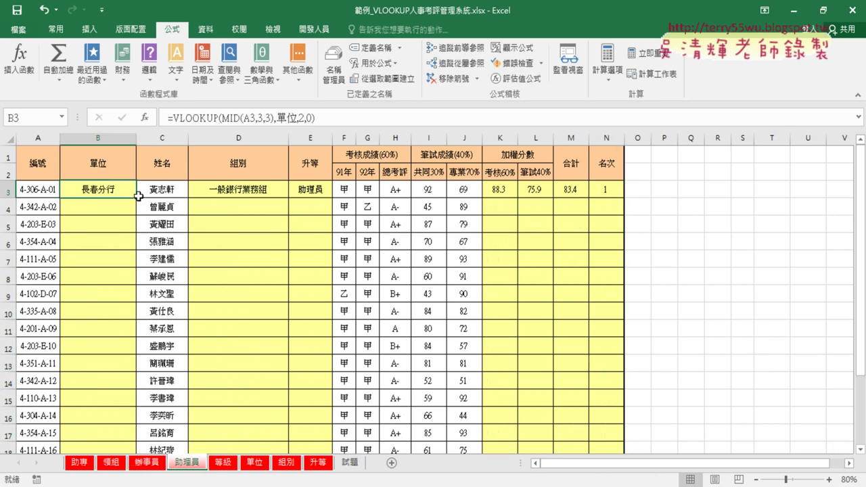
pyautogui.doubleClick(137, 198)
pyautogui.click(252, 192)
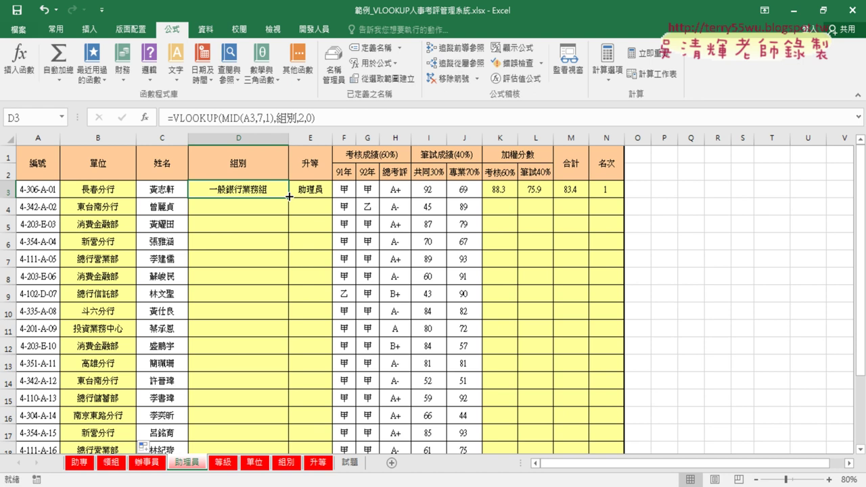
pyautogui.doubleClick(289, 197)
pyautogui.click(304, 189)
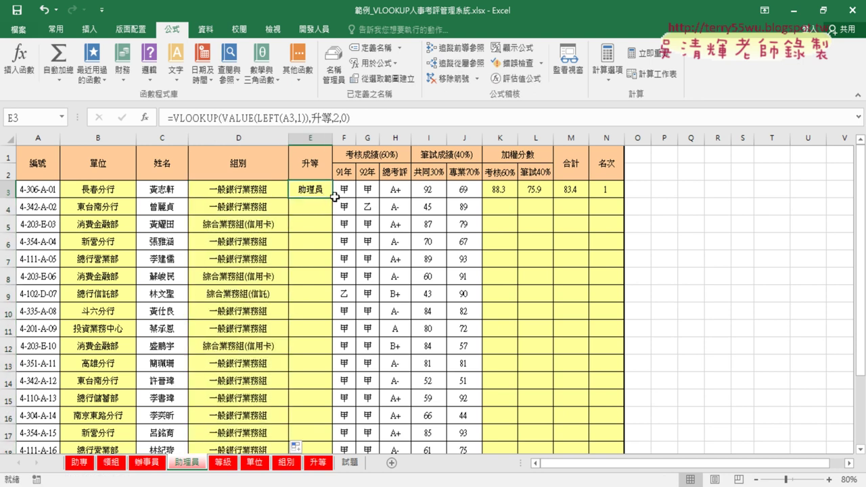
pyautogui.doubleClick(334, 196)
# Fill the K3 and L3 weighted scores and M3 totals down their columns.
pyautogui.click(507, 192)
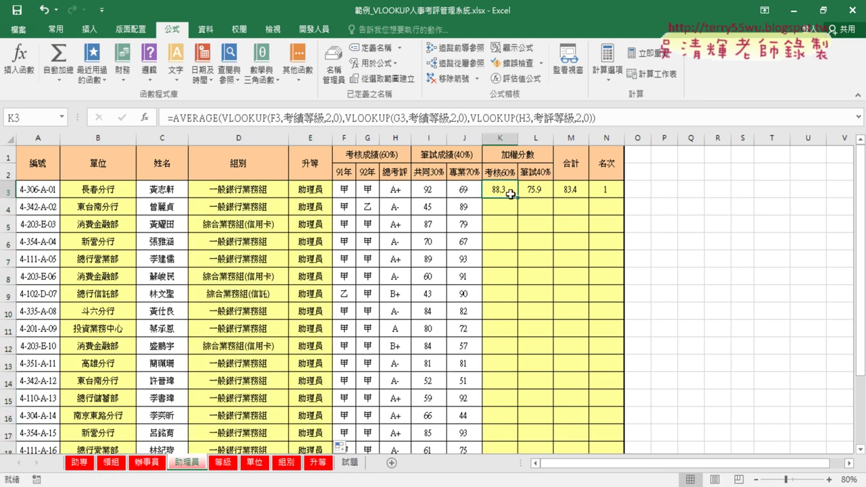
pyautogui.doubleClick(517, 198)
pyautogui.click(546, 193)
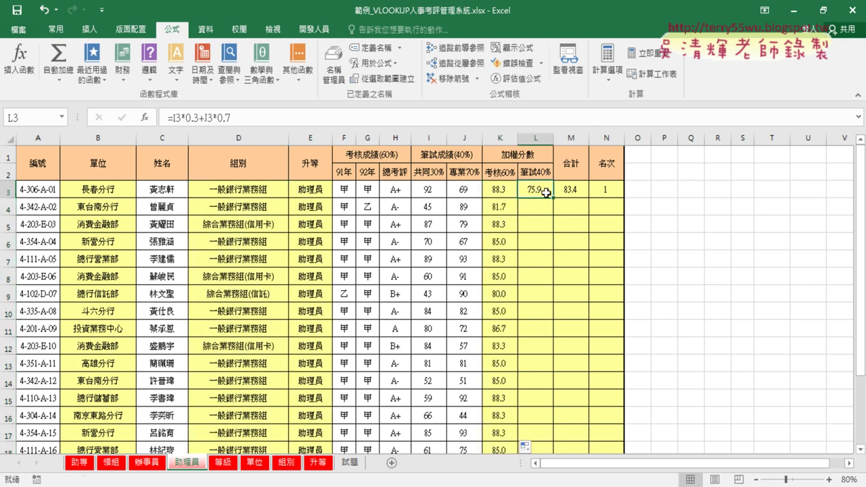
pyautogui.doubleClick(552, 197)
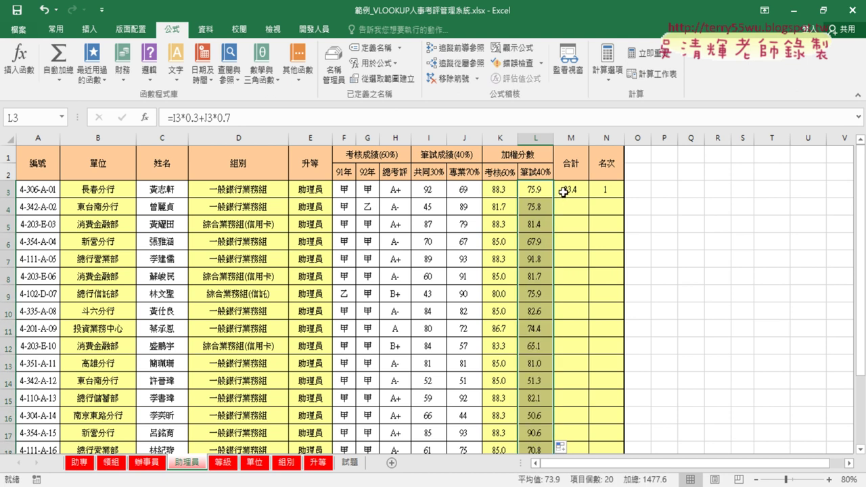
pyautogui.click(563, 192)
pyautogui.doubleClick(588, 197)
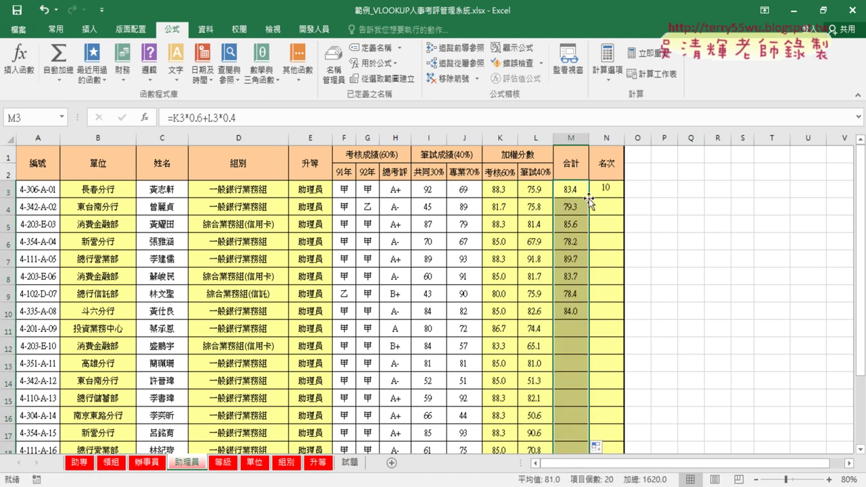
pyautogui.click(599, 193)
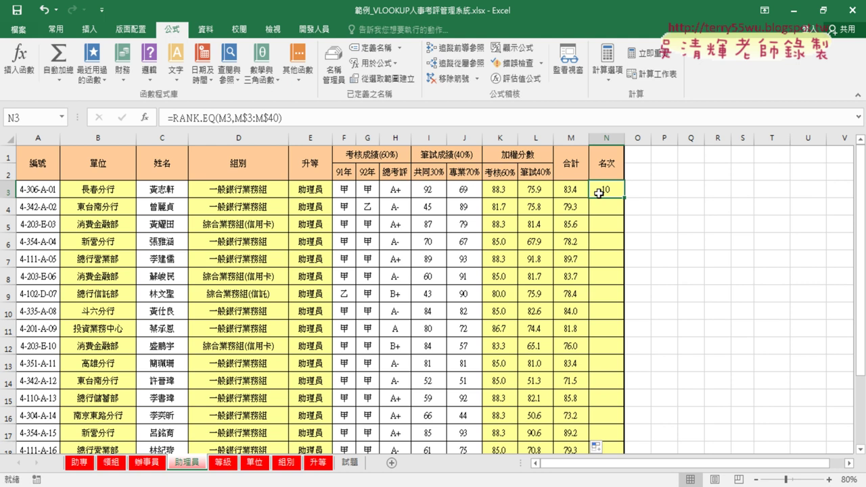
# Confirm data ends at row 22, change N3 to =RANK.EQ(M3,M$3:M$22), and fill down.
pyautogui.click(571, 190)
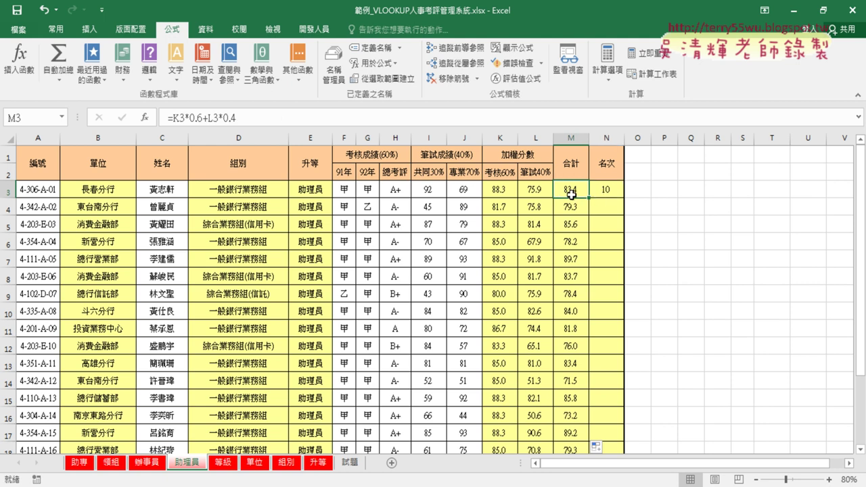
pyautogui.hotkey('ctrl', 'Down')
pyautogui.hotkey('ctrl', 'Up')
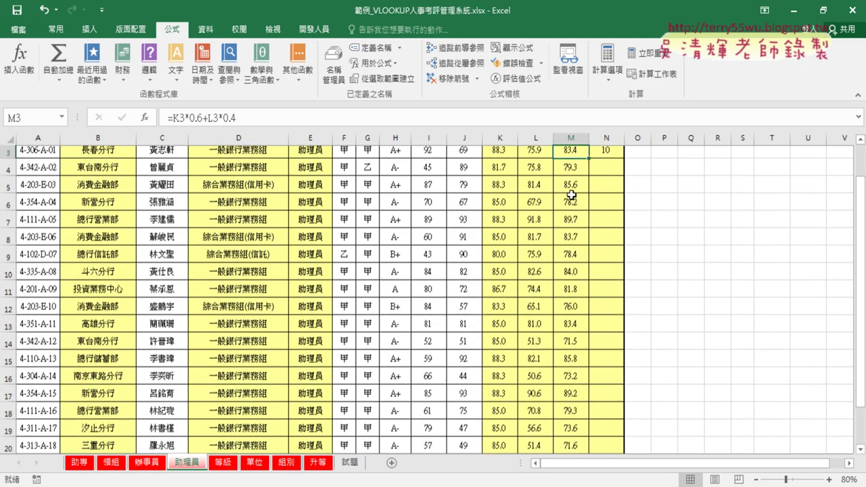
pyautogui.click(617, 157)
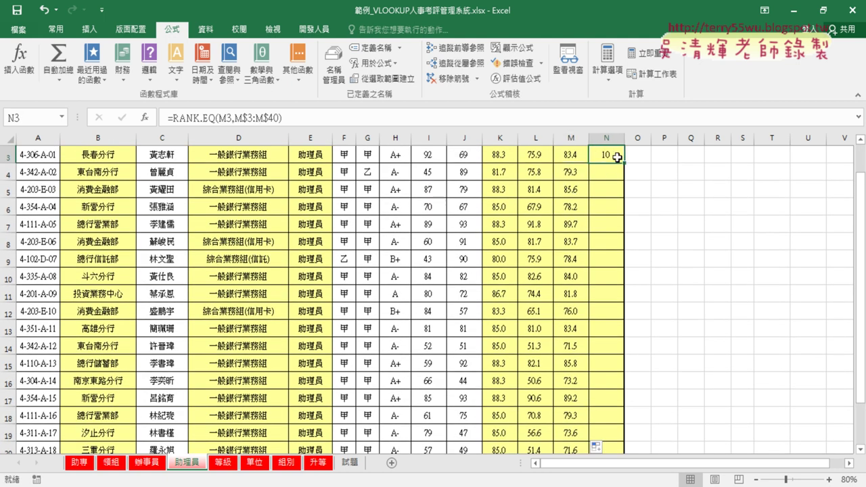
pyautogui.click(277, 117)
pyautogui.press('BackSpace')
pyautogui.write('2')
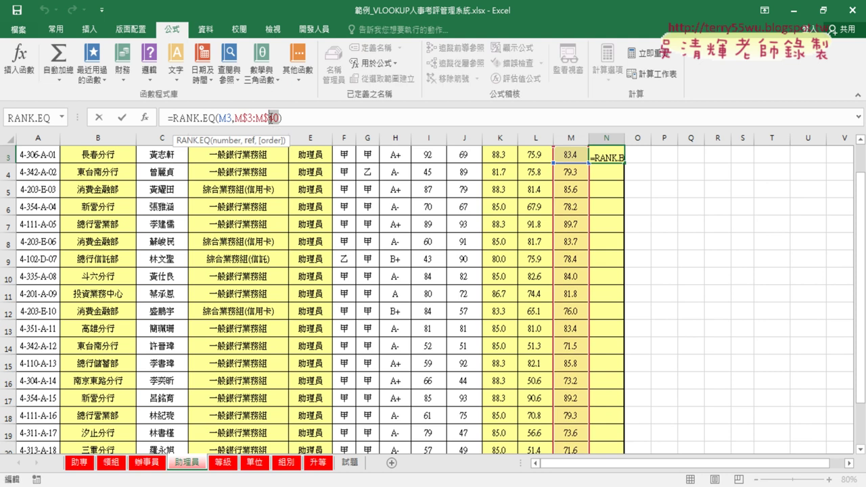
pyautogui.write('2')
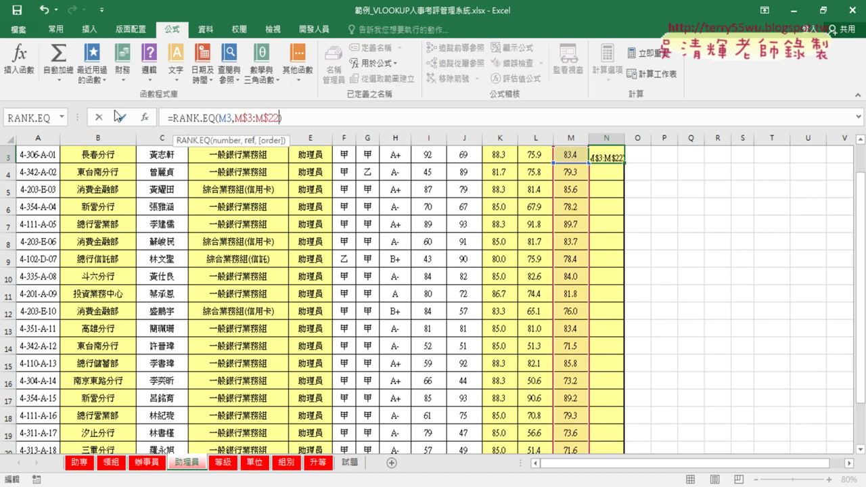
pyautogui.click(123, 117)
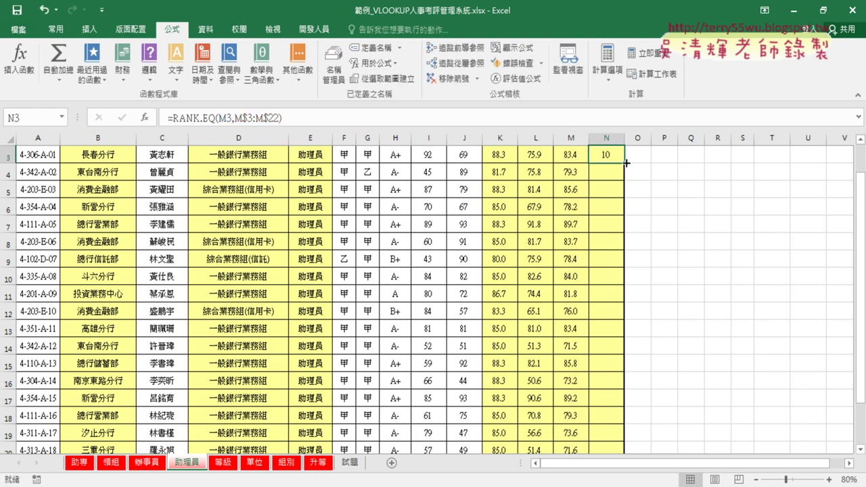
pyautogui.doubleClick(625, 162)
pyautogui.scroll(1, 669, 179)
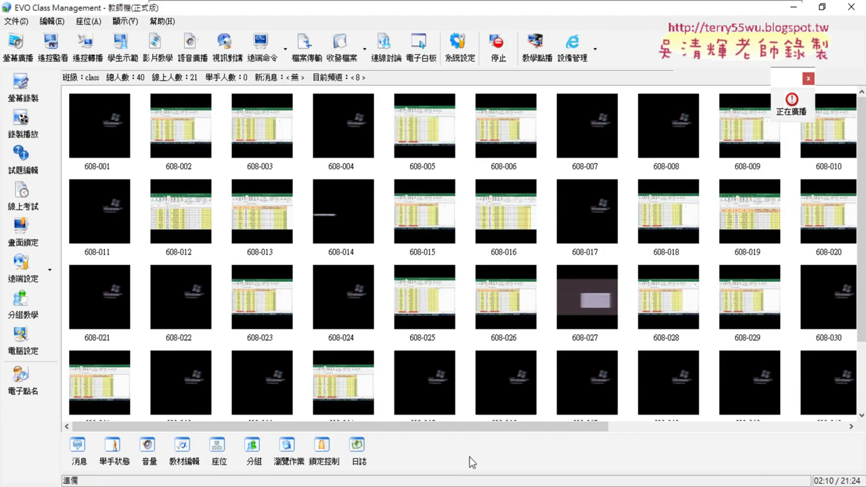
# Stop the screen broadcast with the 停止 toolbar button.
pyautogui.click(495, 51)
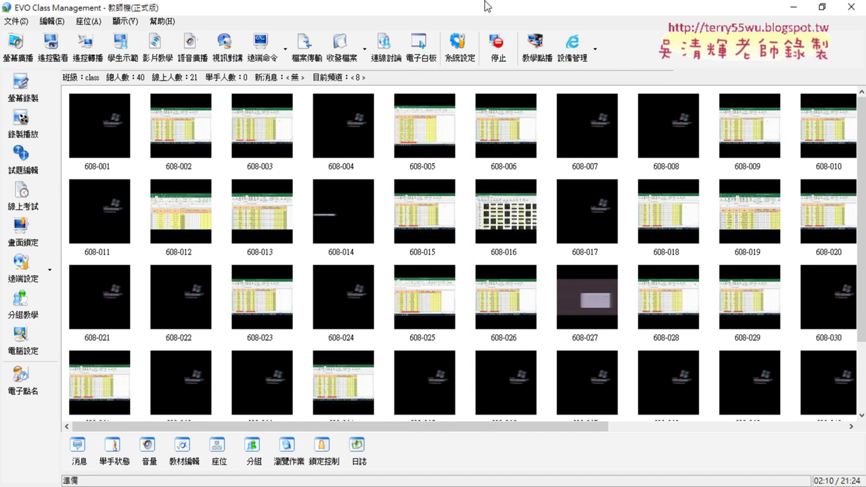